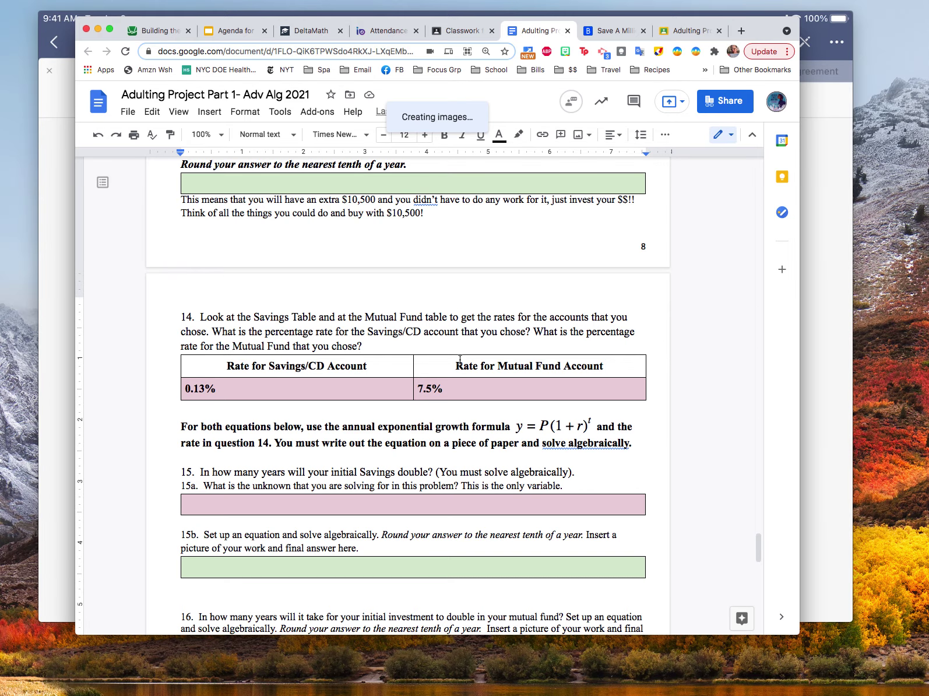
Step: Emphasize 'Savings account', 'Mutual Fund' and 'profit after 10 years' in question 12 rows a and b
scroll(442, 369, up, 6)
scroll(442, 369, up, 3)
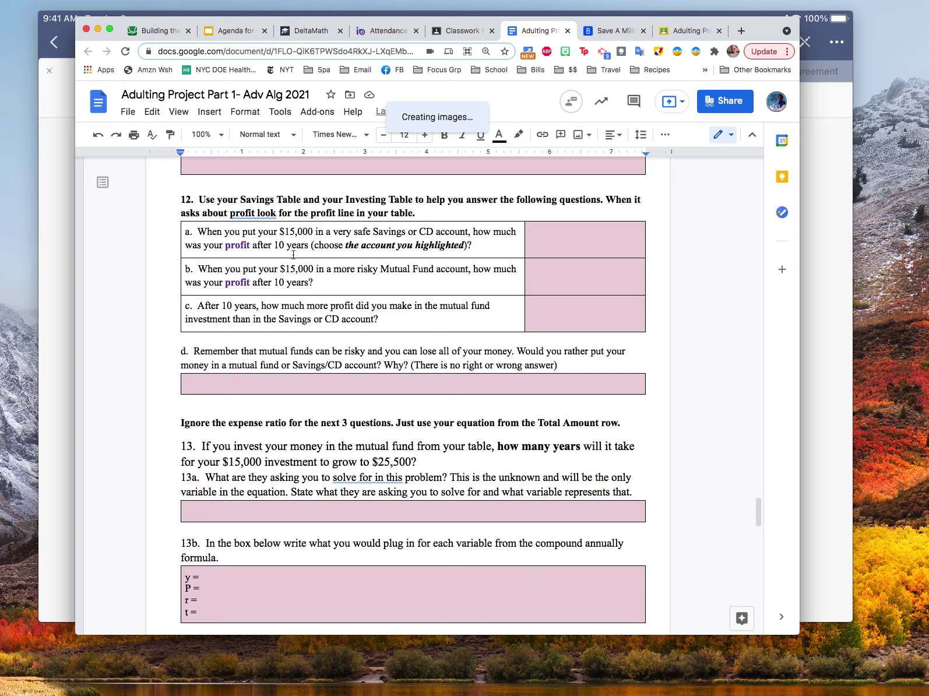
drag(285, 245, 236, 247)
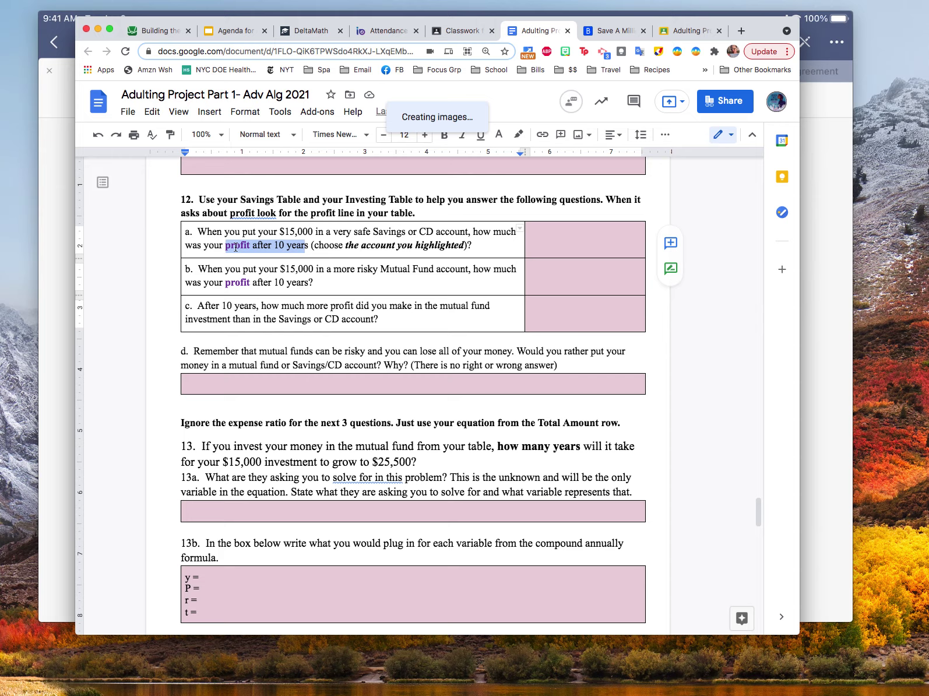
click(541, 247)
drag(374, 231, 413, 231)
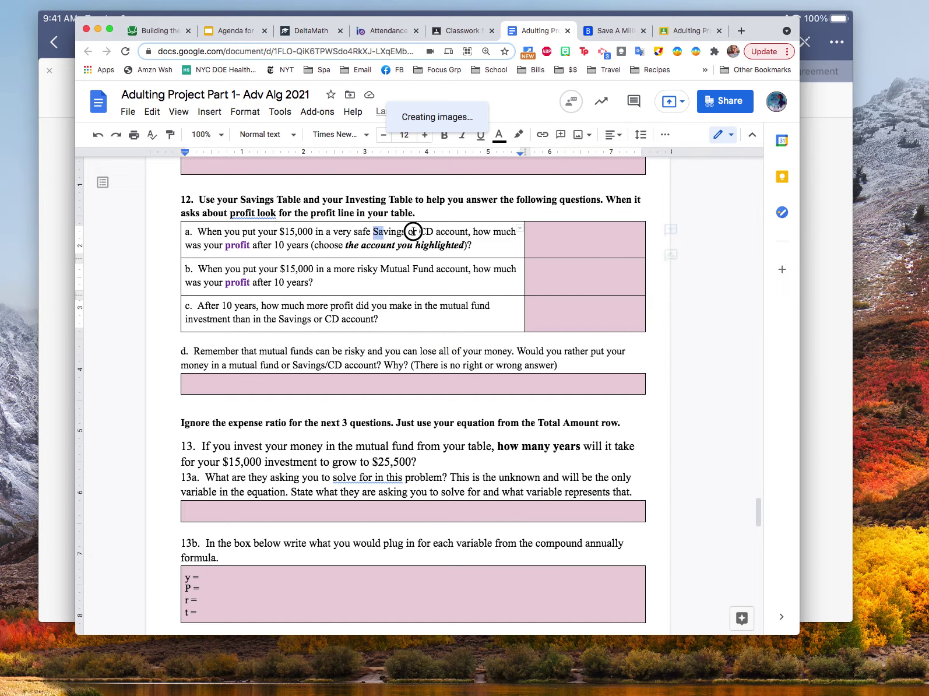
click(251, 271)
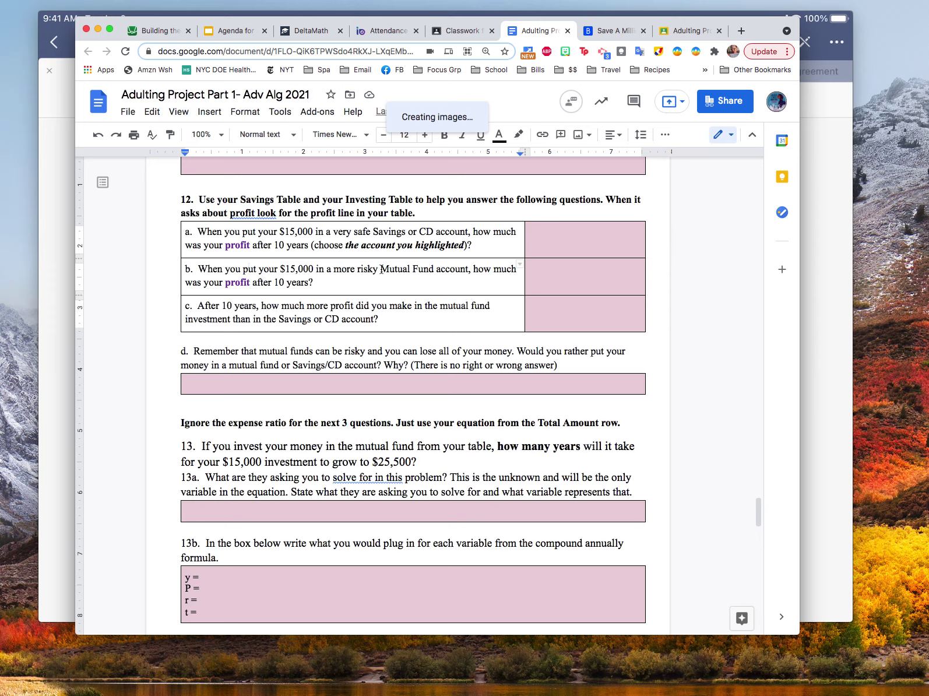
drag(380, 269, 437, 267)
drag(224, 284, 309, 283)
click(296, 361)
scroll(295, 361, up, 10)
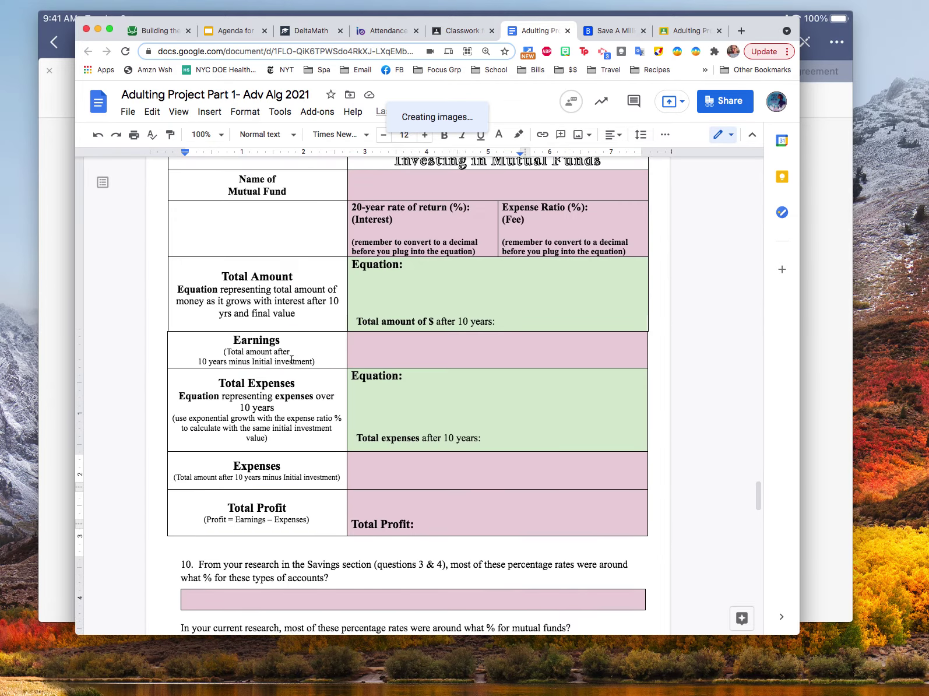
scroll(295, 361, down, 3)
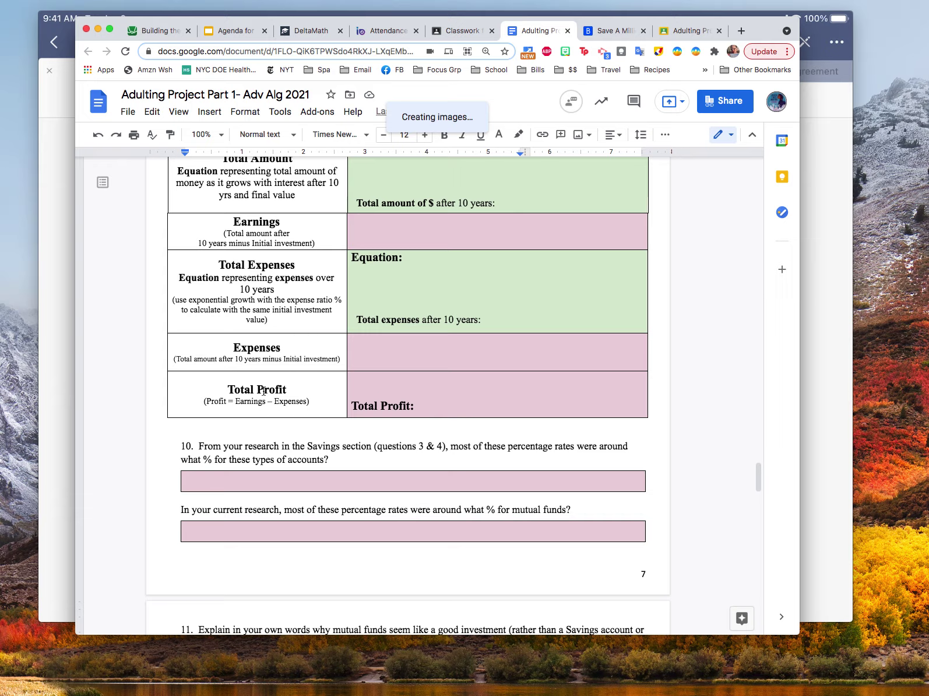
click(417, 407)
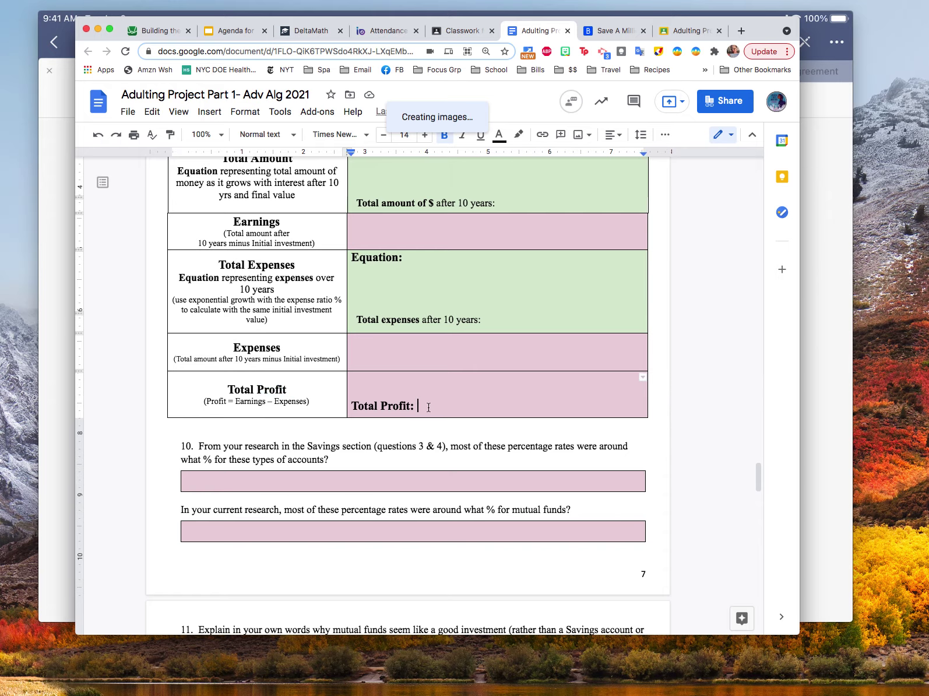
Step: Point out question 12 rows b and c and the answer boxes for d and 13a
scroll(428, 407, down, 7)
click(561, 382)
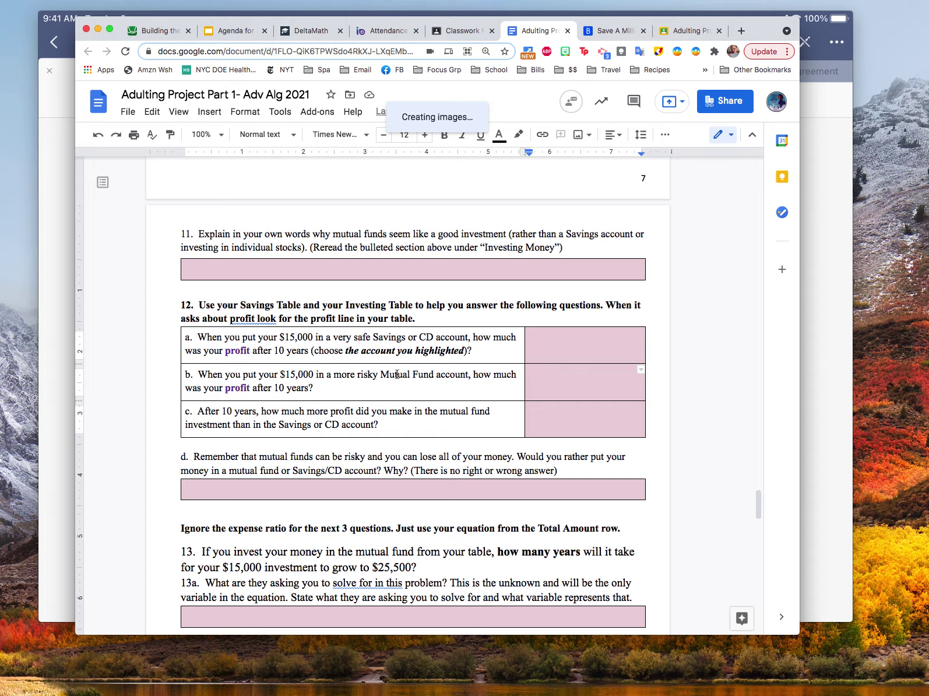
drag(379, 375, 434, 375)
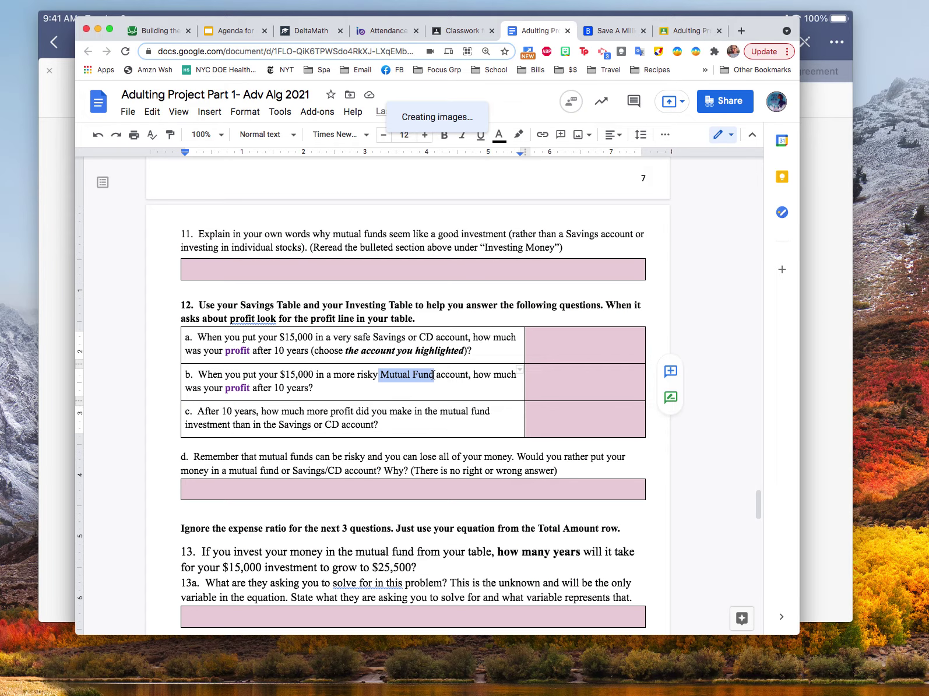
click(419, 337)
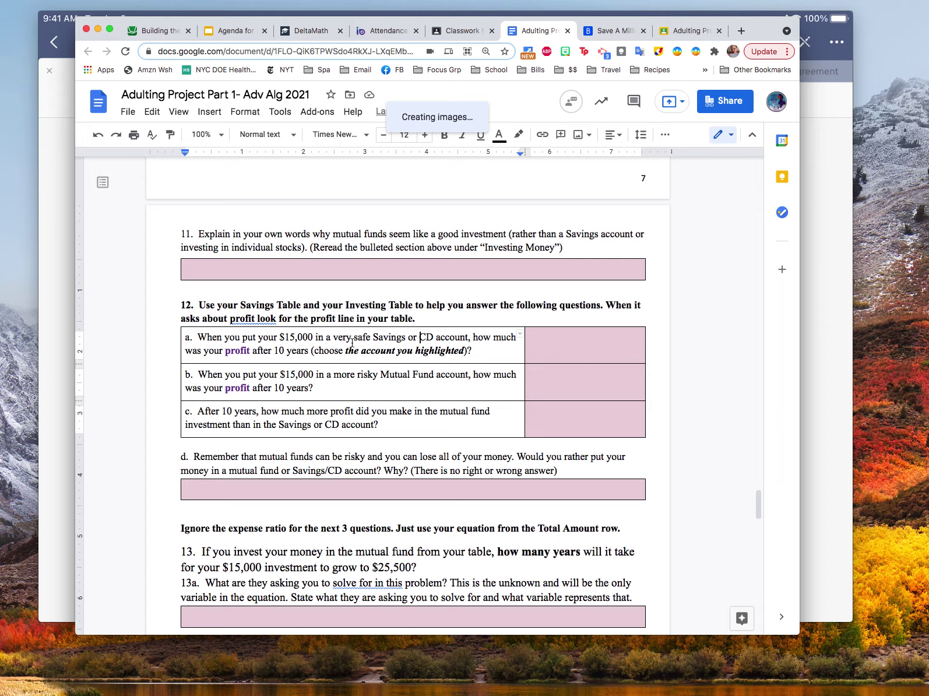
click(571, 423)
double_click(408, 374)
click(401, 342)
scroll(398, 352, down, 3)
click(375, 297)
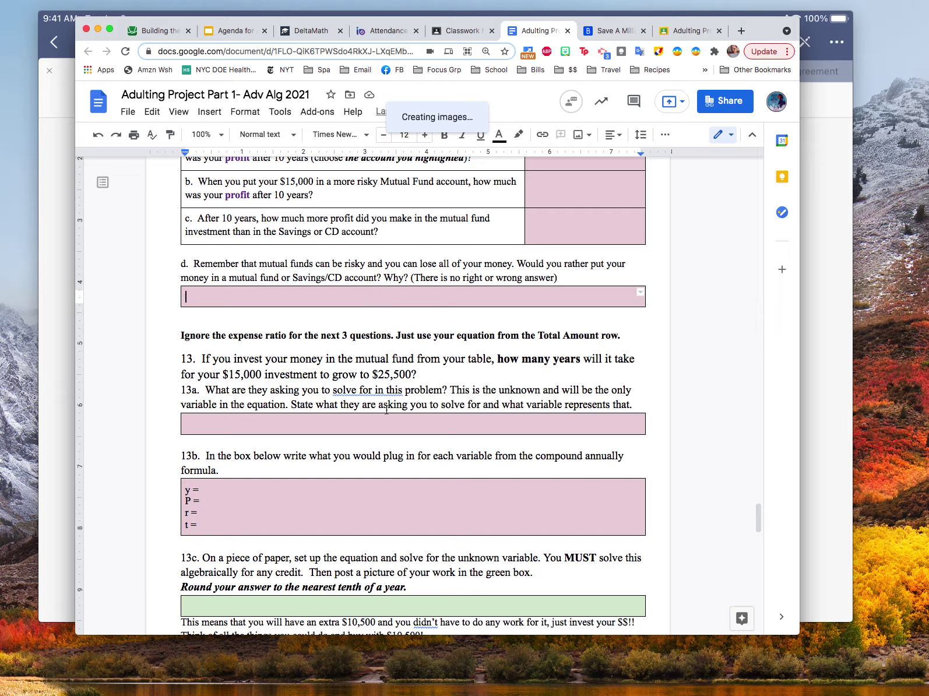
click(357, 425)
scroll(358, 425, down, 1)
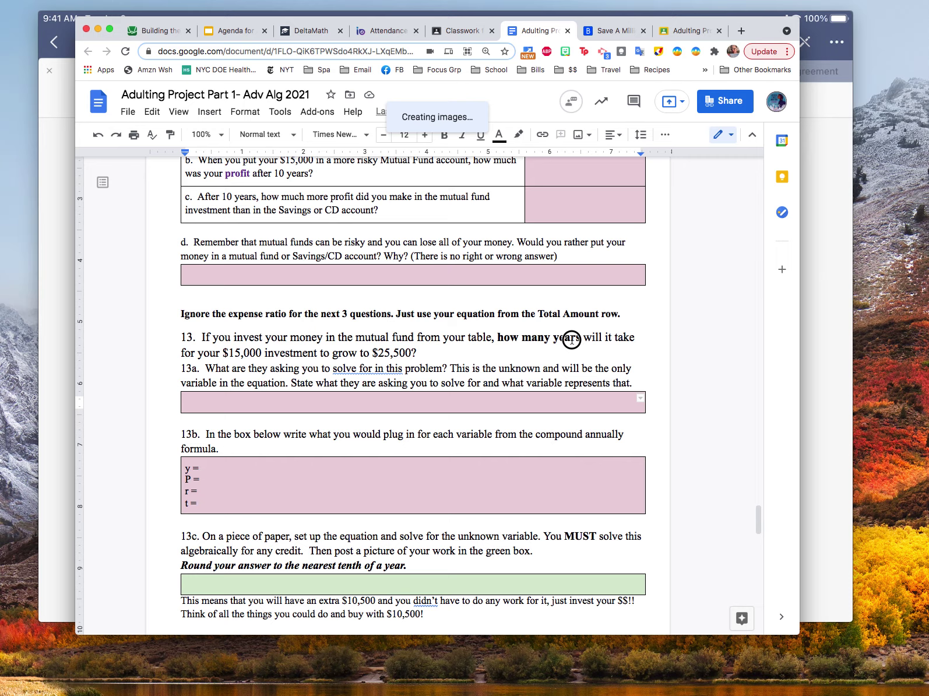
Step: Emphasize 'how many years', the $15,000 start and the $25,500 target in question 13
drag(499, 338, 577, 340)
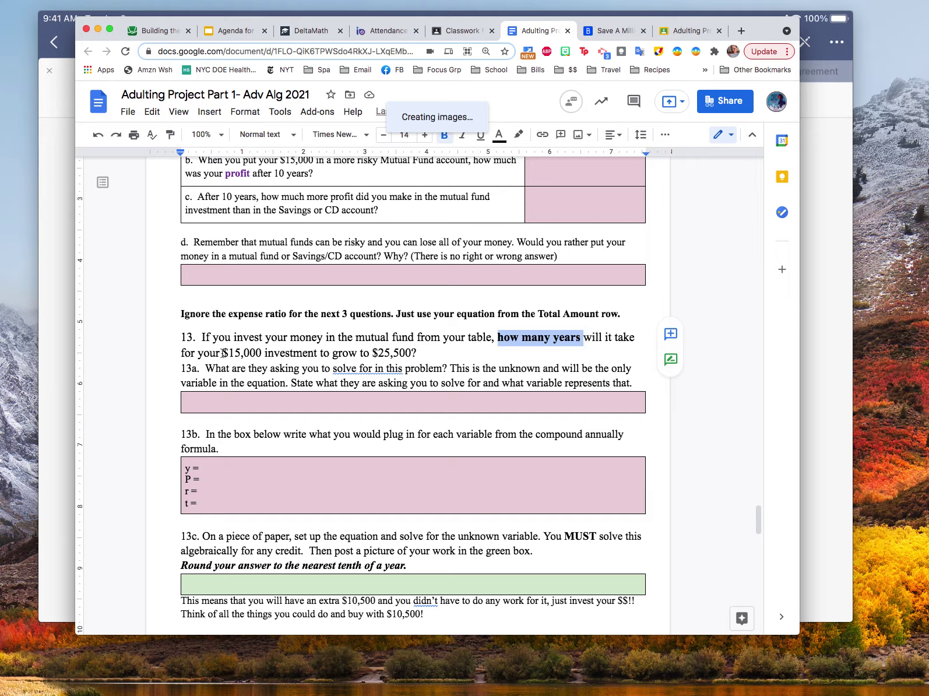
drag(222, 352, 264, 351)
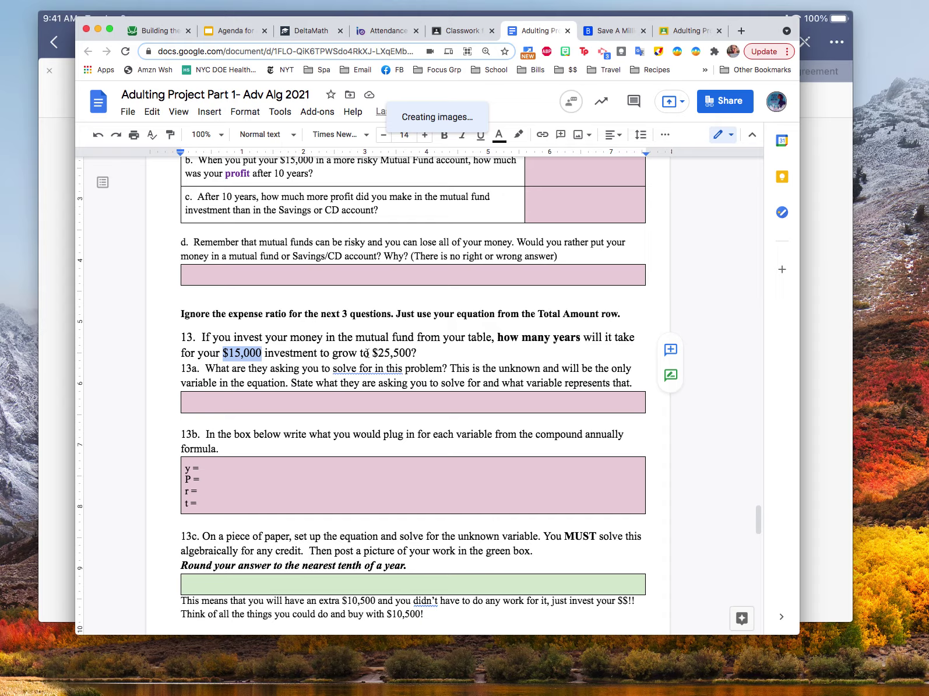
drag(371, 353, 419, 356)
click(419, 353)
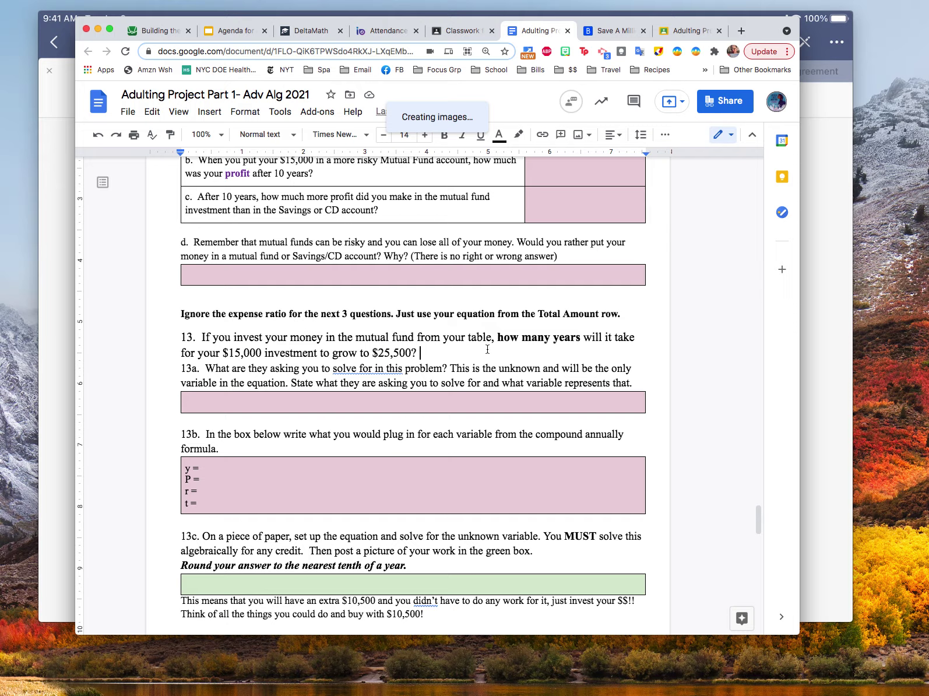
click(492, 337)
drag(547, 338, 583, 339)
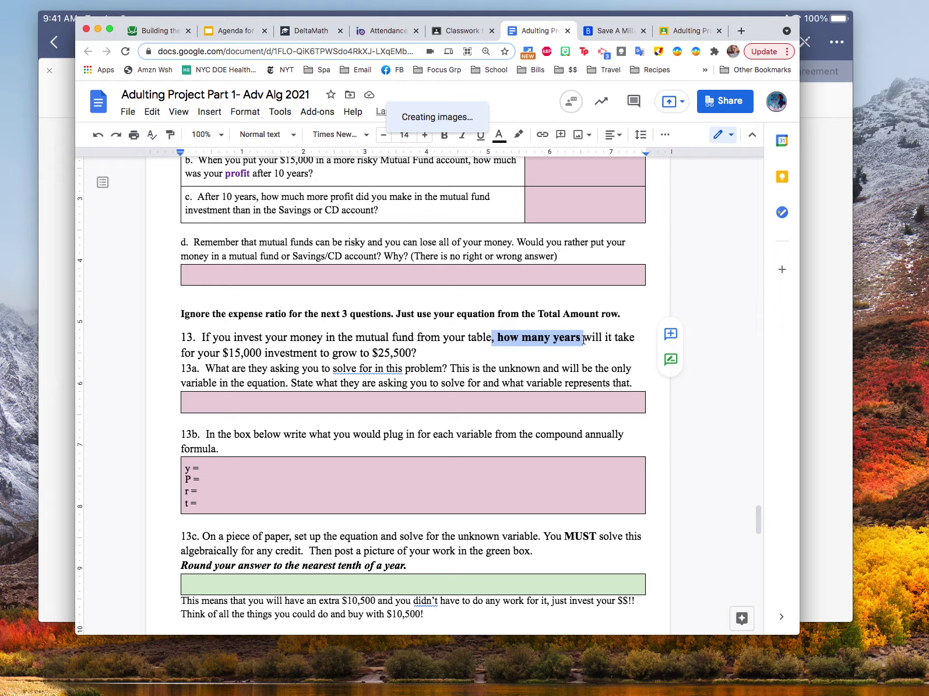
click(583, 339)
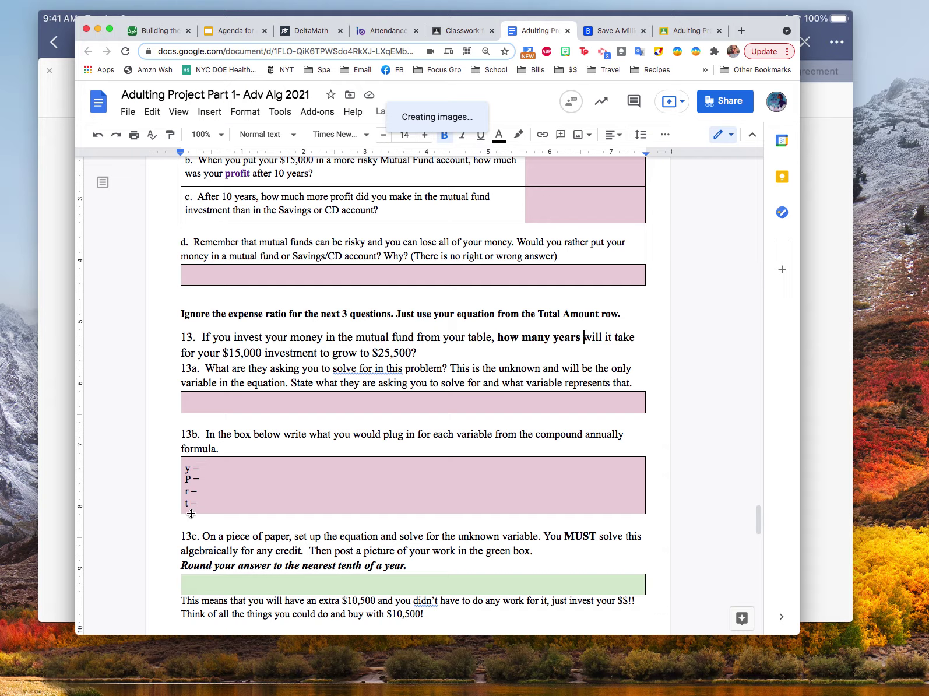
click(254, 584)
scroll(266, 578, down, 5)
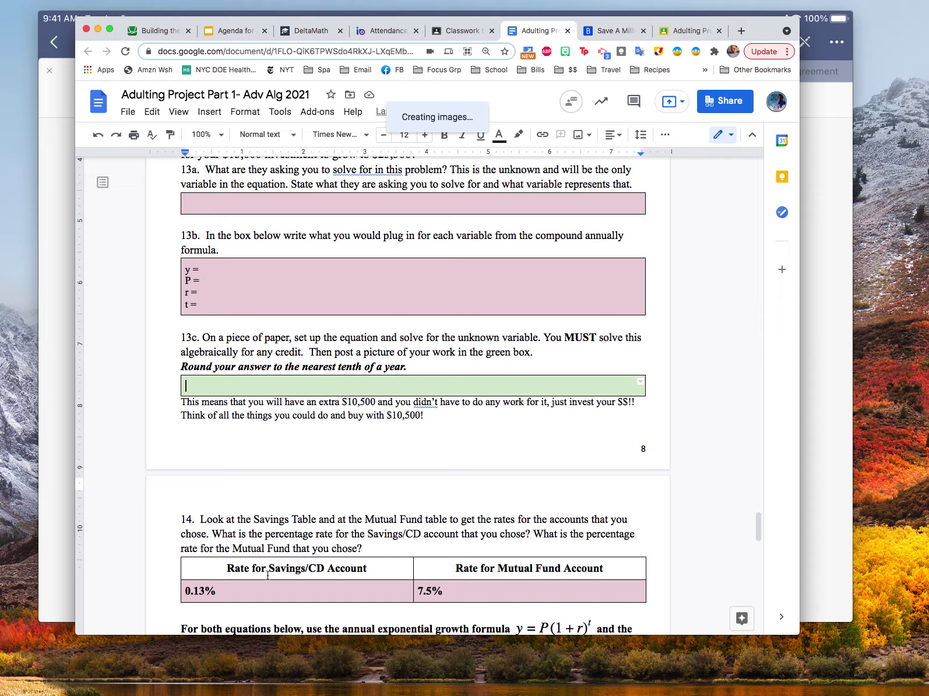
scroll(268, 575, down, 1)
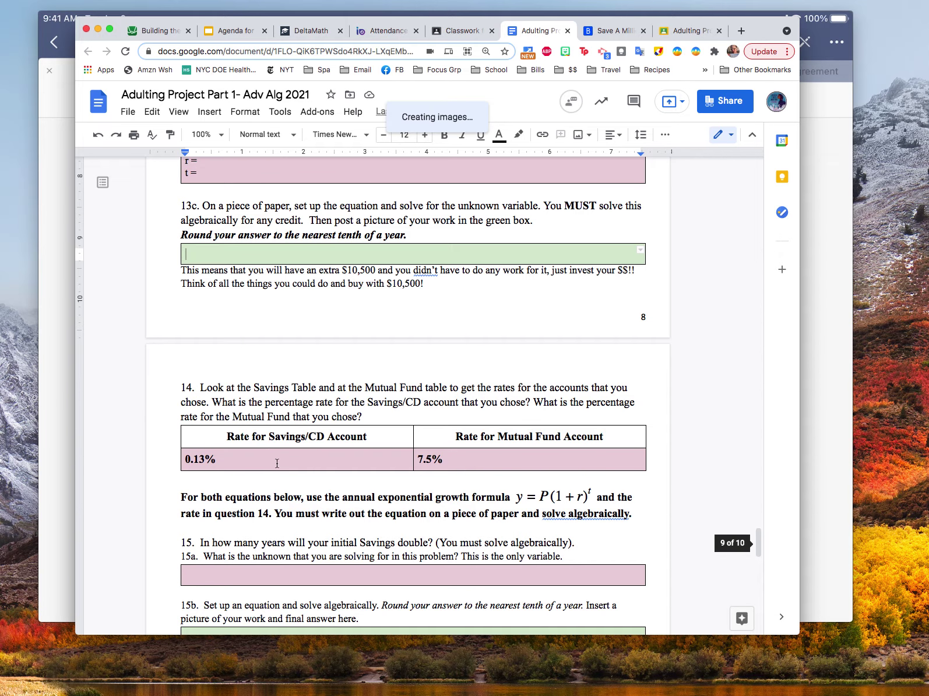
Step: Emphasize question 14's 0.13% savings rate and the Savings Table's annual interest rate row
click(206, 389)
drag(185, 460, 212, 461)
click(213, 460)
scroll(219, 457, up, 15)
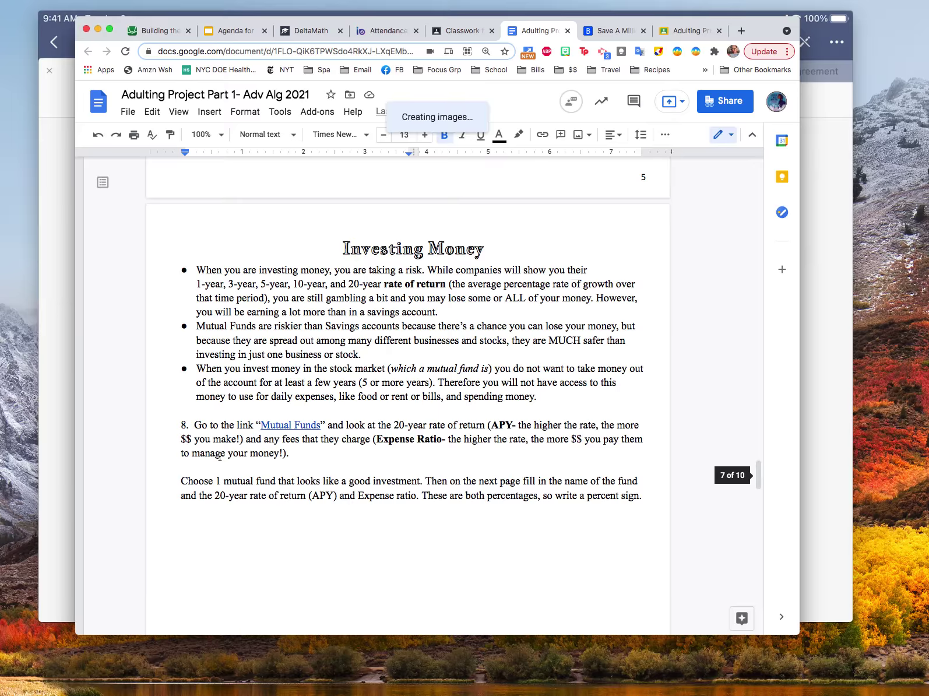
scroll(220, 455, up, 10)
scroll(262, 408, down, 8)
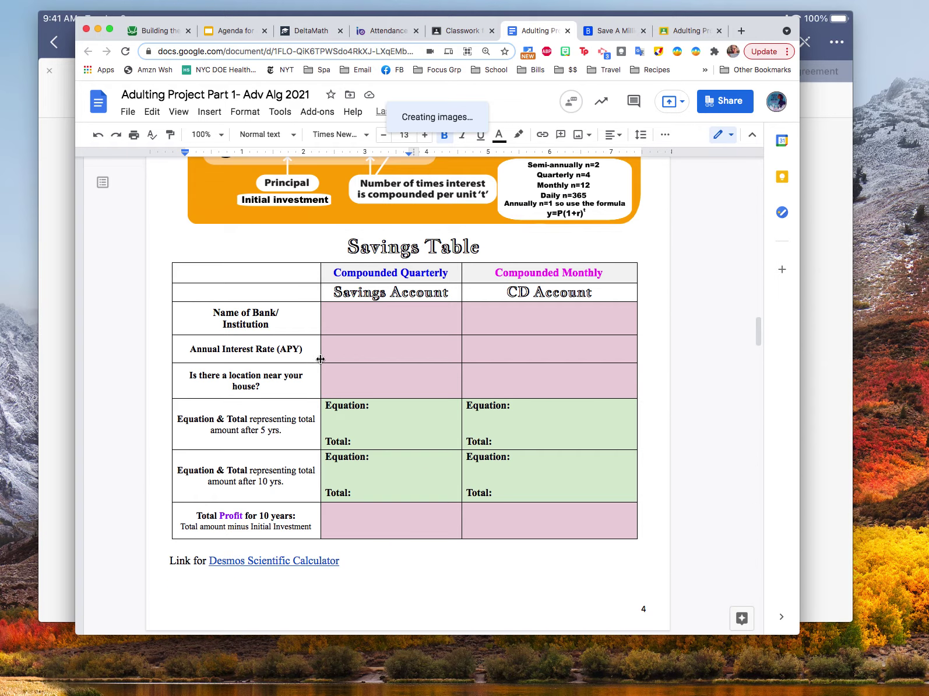
drag(337, 291, 379, 292)
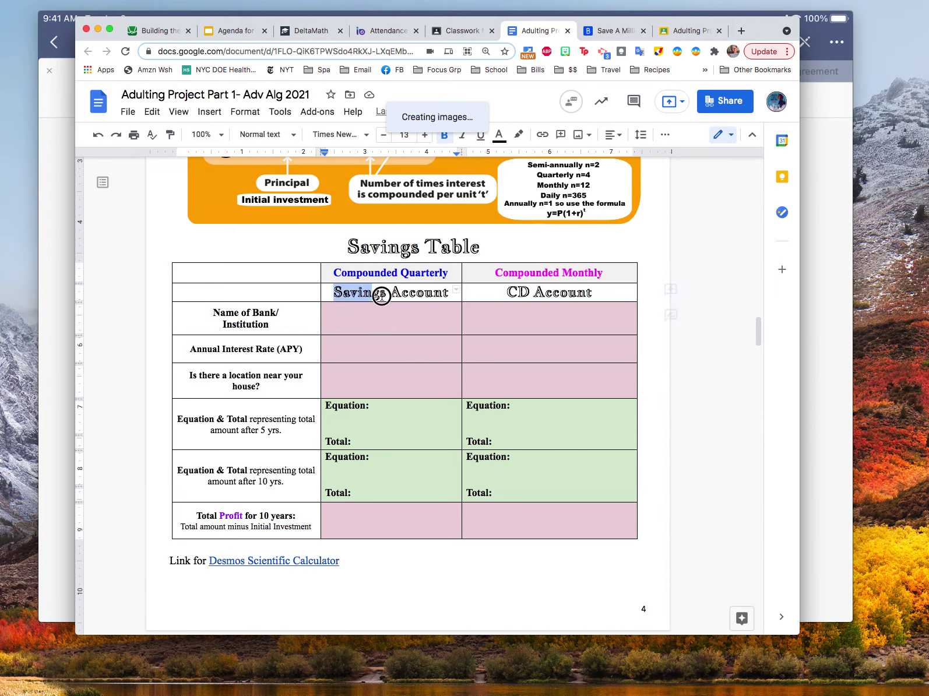
double_click(265, 349)
click(364, 350)
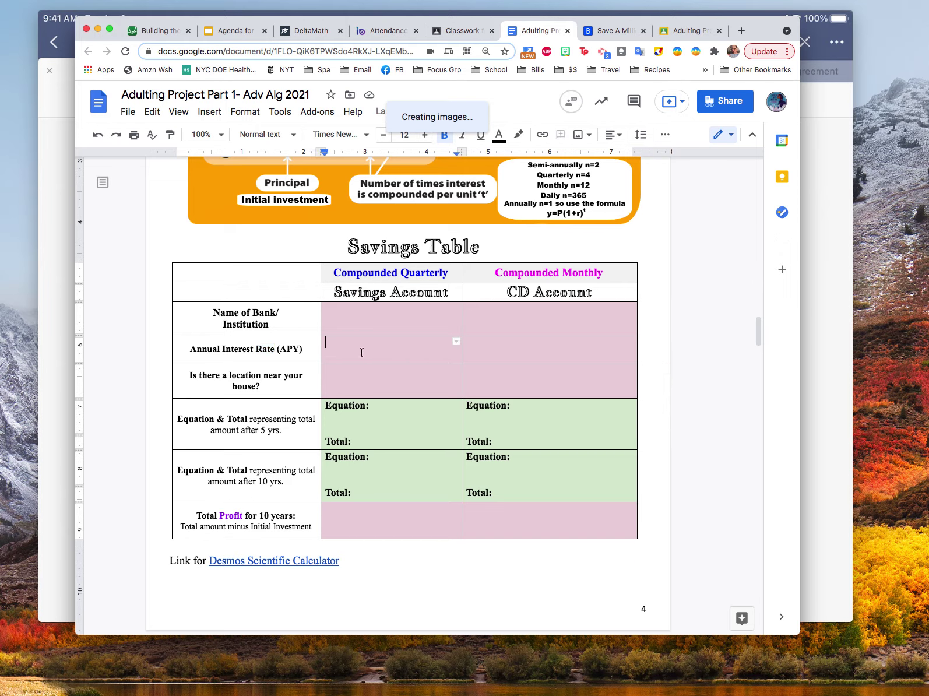
Step: Compare the 0.13% savings rate with the 7.5% mutual fund rate under the 20-year heading
scroll(370, 367, down, 15)
scroll(374, 448, down, 20)
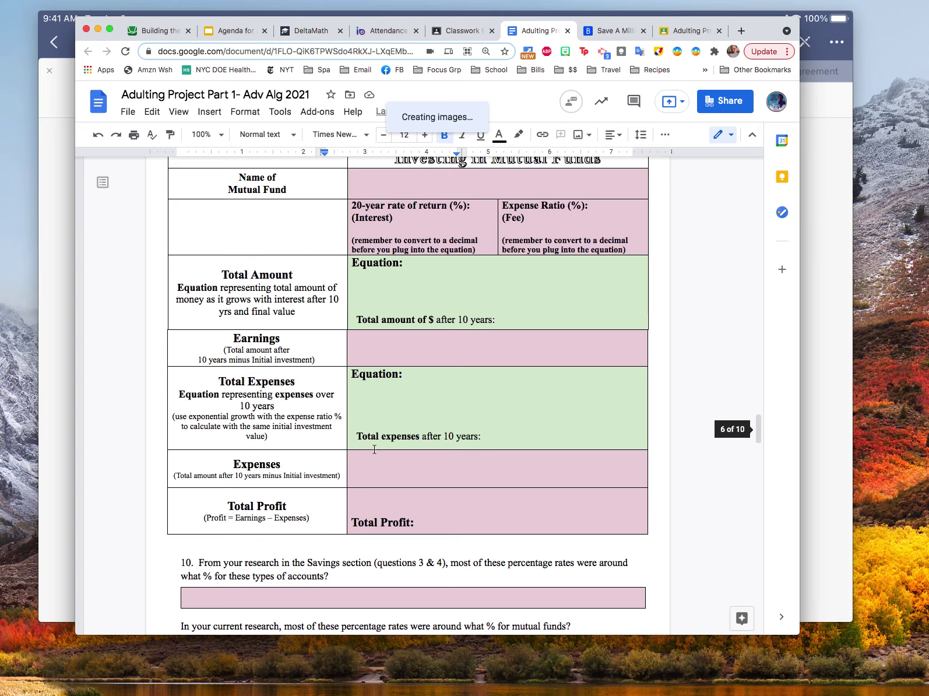
scroll(286, 378, down, 4)
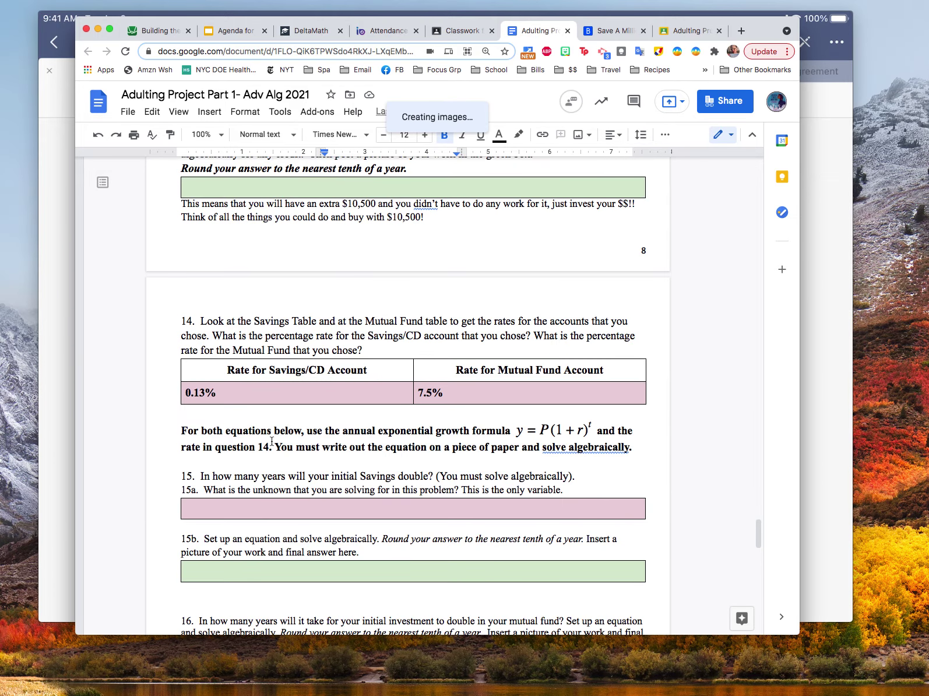
click(236, 391)
click(454, 389)
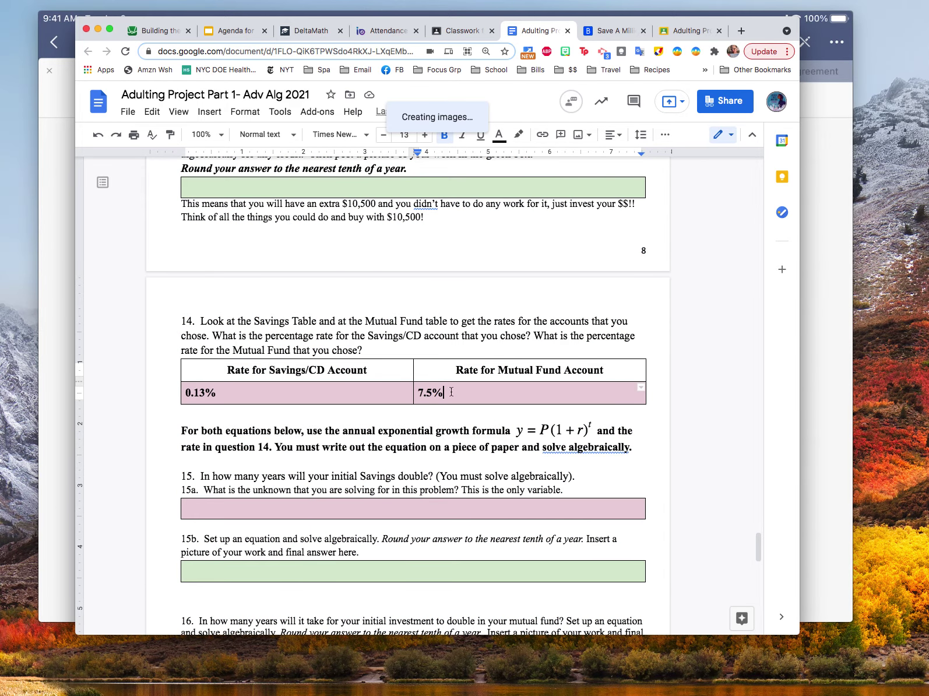
scroll(435, 393, up, 15)
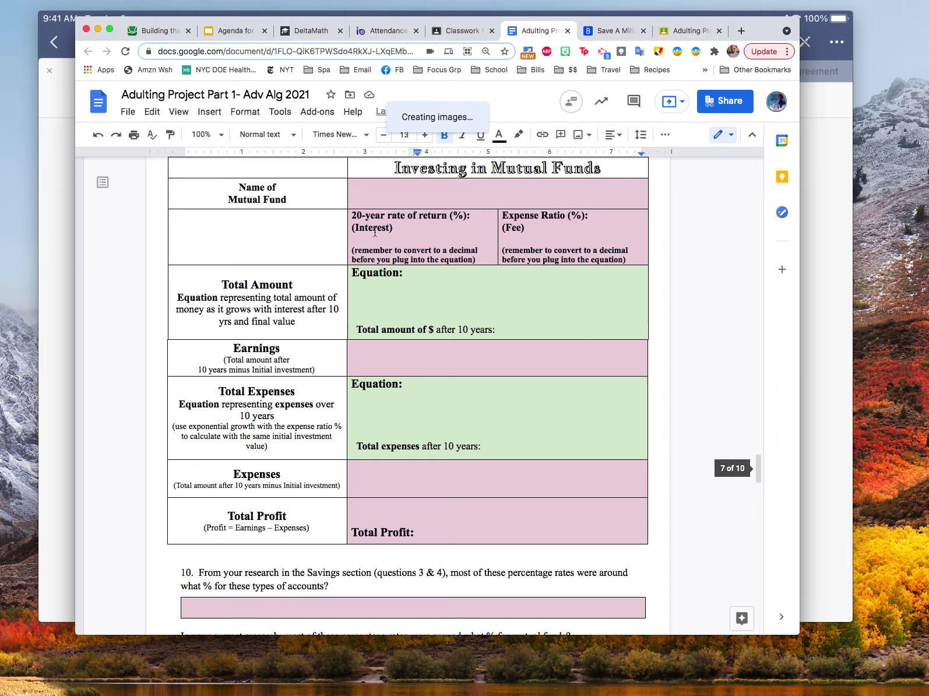
double_click(373, 227)
click(401, 216)
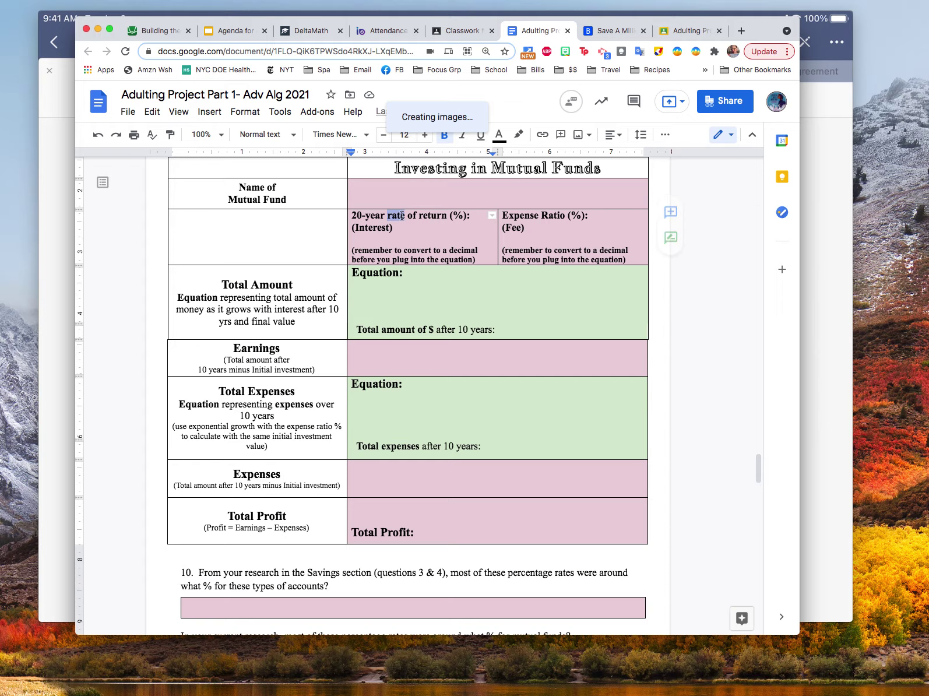
click(362, 237)
scroll(452, 419, down, 15)
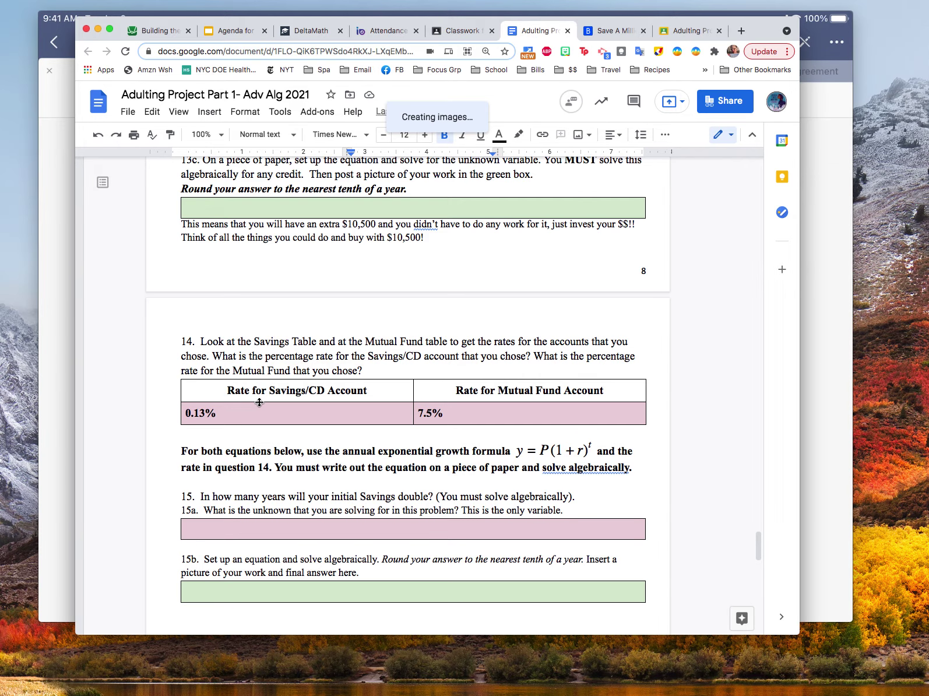
Step: Select 'how many years' in question 15, then bring up the mirrored GoodNotes page
scroll(265, 404, down, 3)
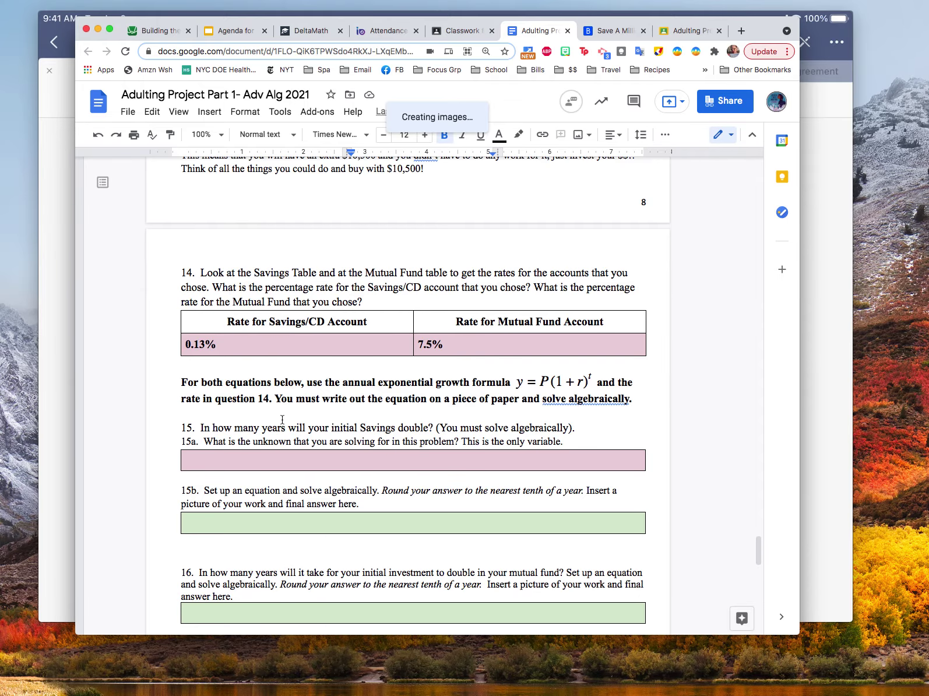
scroll(357, 402, down, 5)
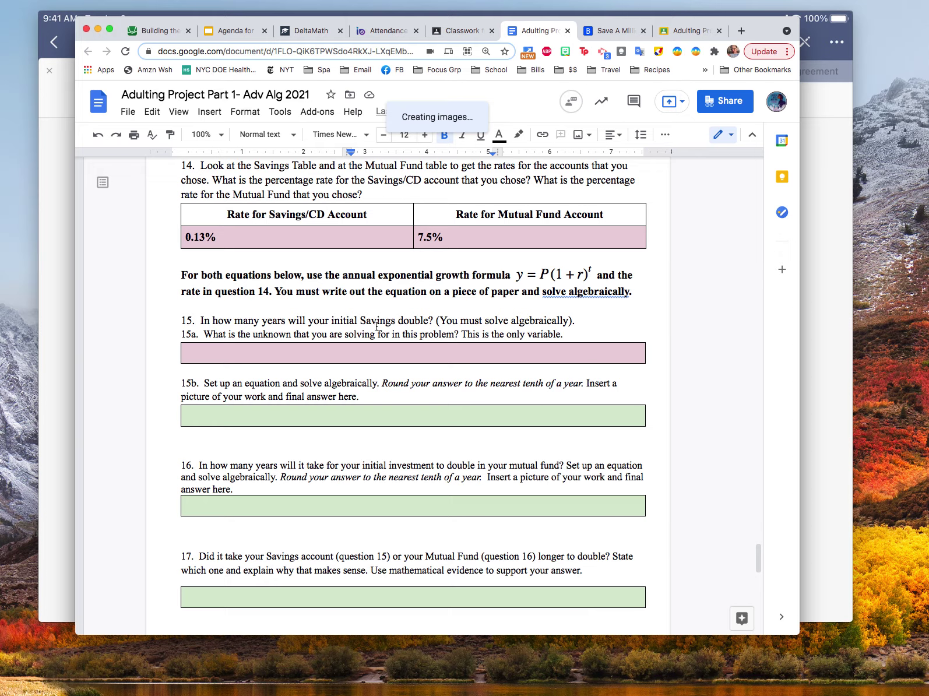
scroll(377, 326, up, 3)
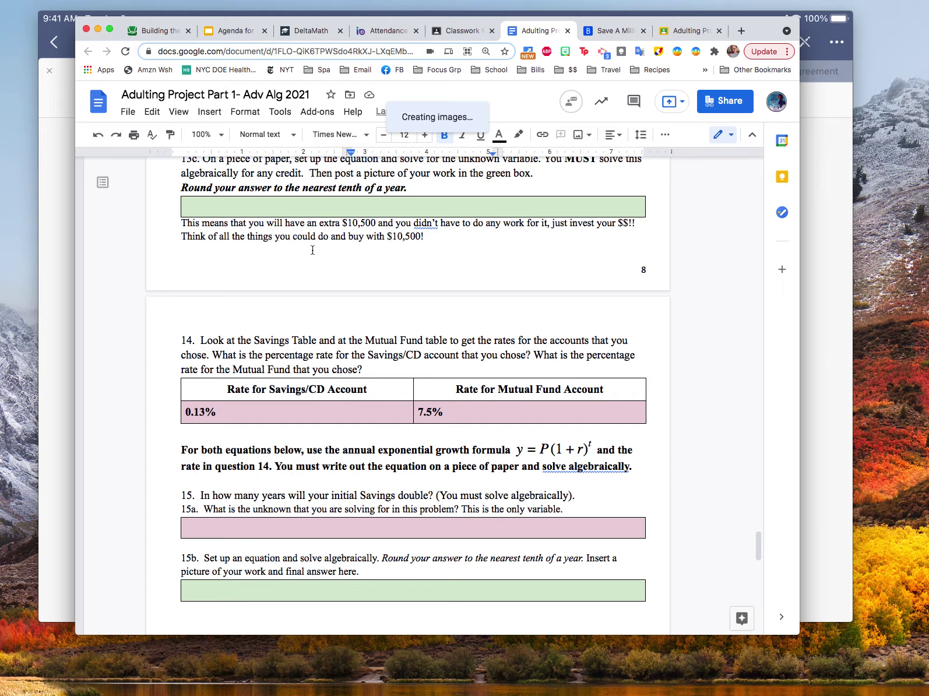
scroll(402, 496, down, 1)
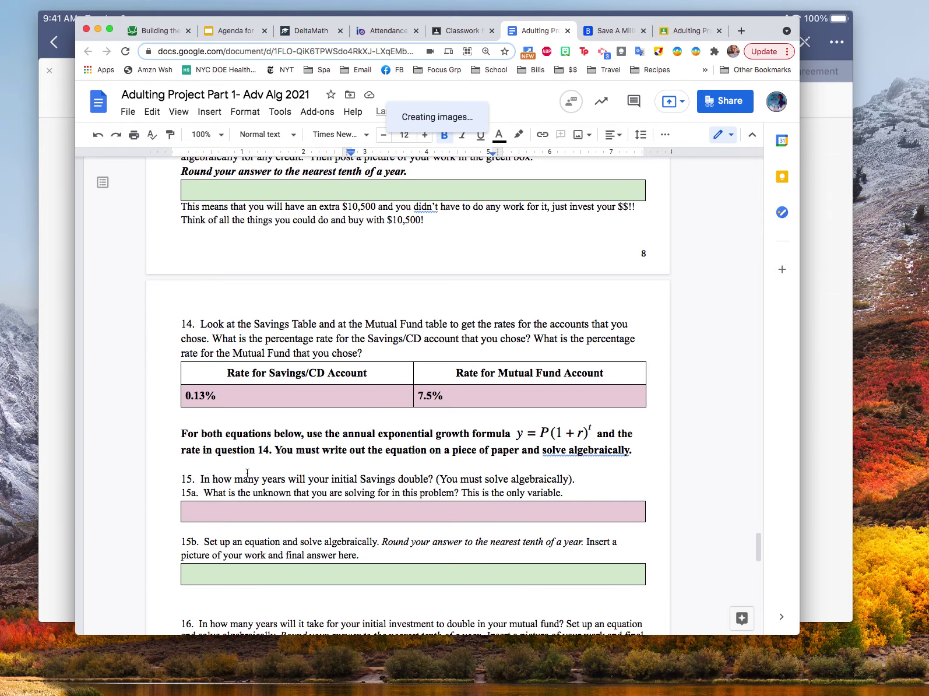
drag(212, 479, 288, 481)
click(291, 480)
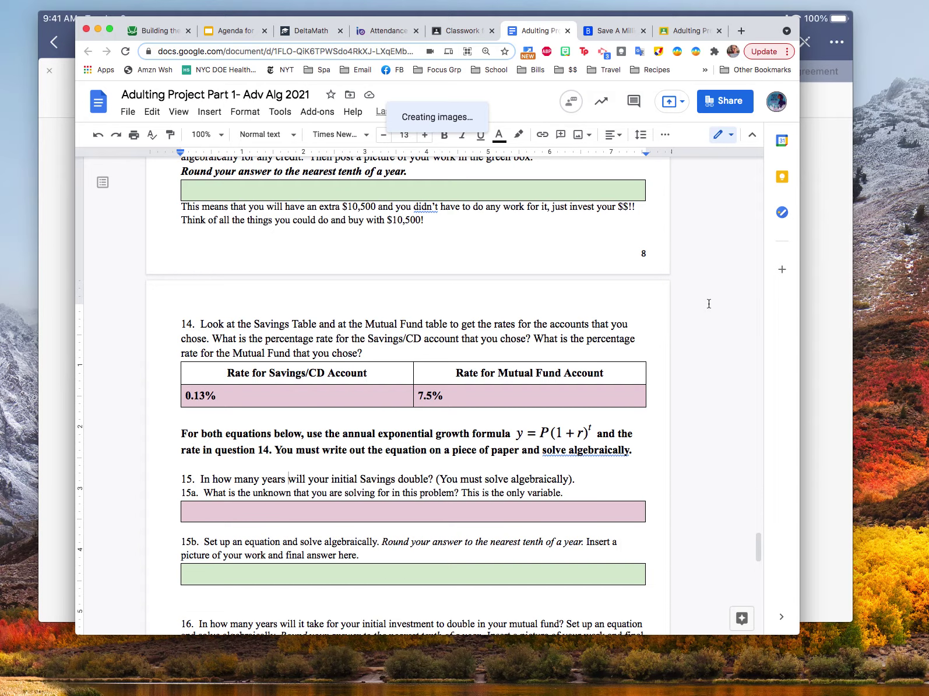
click(845, 224)
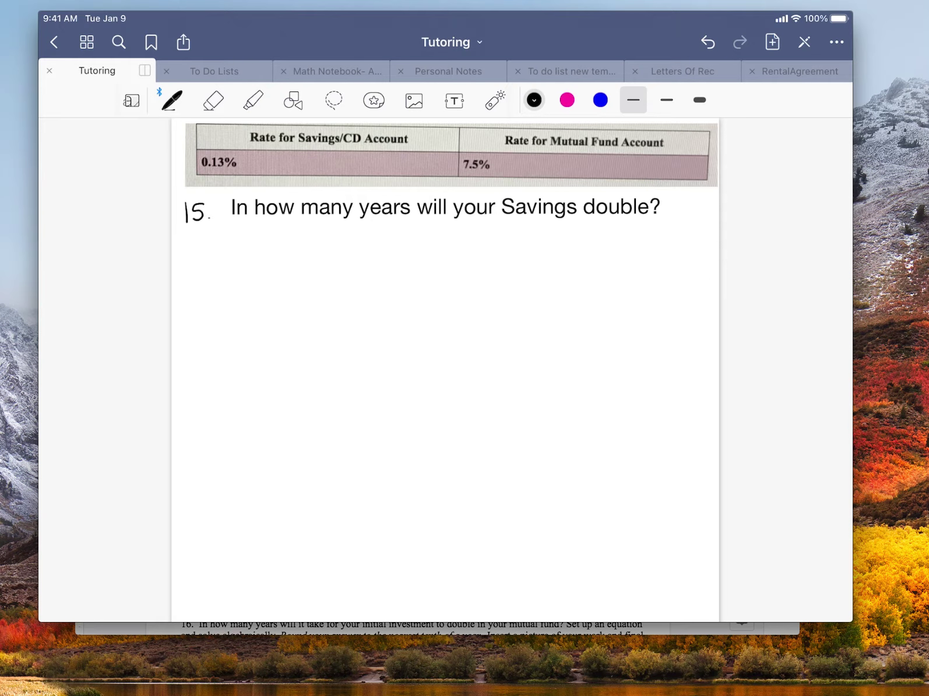
Step: Highlight 'Savings double' and the 0.13% rate, and underline 'many years' in black ink
click(252, 100)
drag(495, 207, 661, 207)
drag(193, 161, 252, 162)
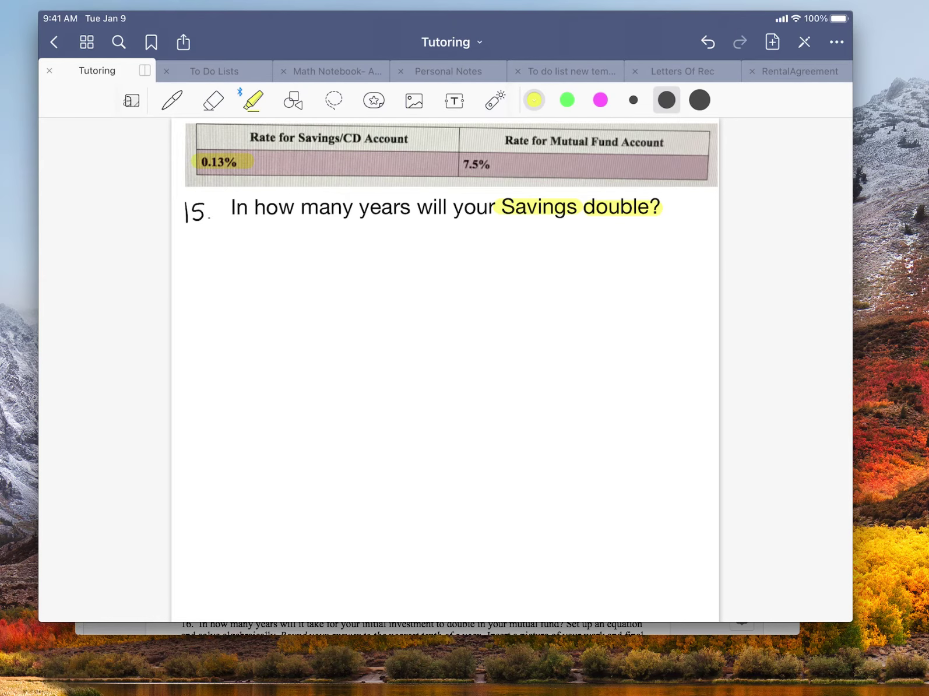
click(172, 101)
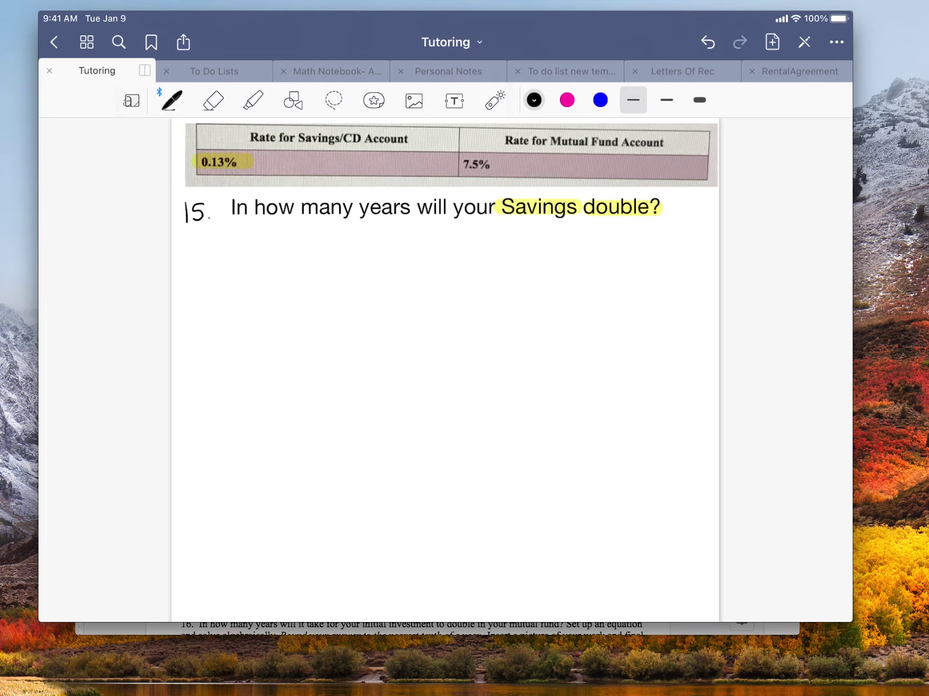
drag(303, 222, 404, 220)
Step: Write t = t and the growth formula y = P(1+r)^t below question 15
drag(236, 248, 244, 272)
drag(230, 260, 276, 270)
drag(261, 260, 273, 259)
drag(250, 290, 236, 326)
mouse_move(444, 239)
mouse_down()
mouse_move(456, 244)
mouse_move(443, 277)
mouse_up()
drag(468, 245, 474, 252)
mouse_move(489, 238)
mouse_down()
mouse_move(494, 258)
mouse_move(493, 251)
mouse_up()
mouse_move(522, 235)
mouse_down()
mouse_move(520, 258)
mouse_move(548, 252)
mouse_up()
drag(541, 245, 571, 242)
mouse_move(571, 229)
mouse_down()
mouse_move(577, 261)
mouse_move(595, 238)
mouse_up()
drag(586, 232, 595, 230)
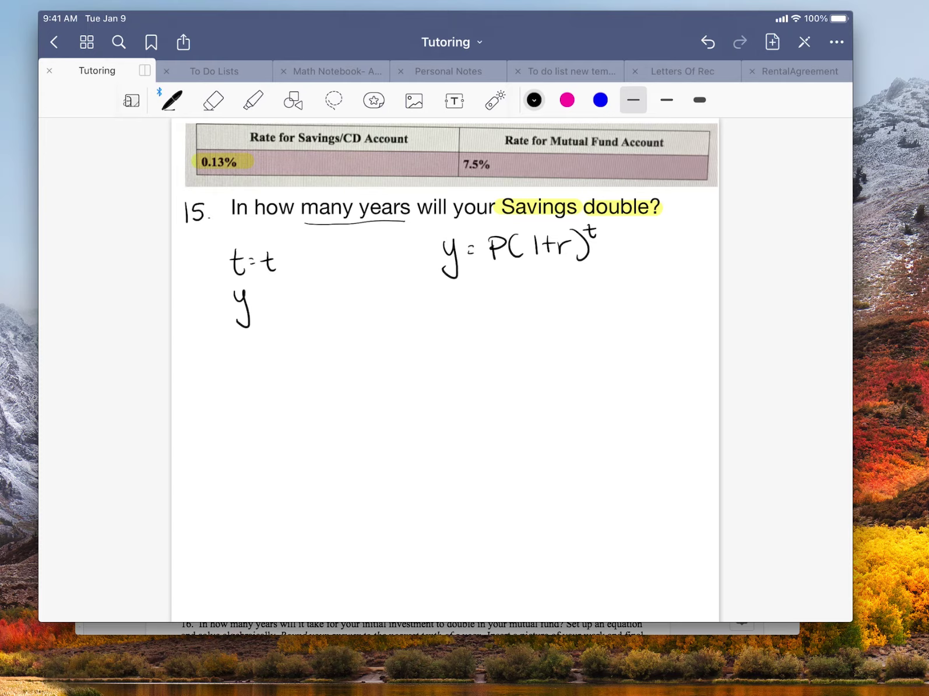
Step: List P = $15,000 and r =, label y as the total at end, and underline 'double'
mouse_move(236, 331)
mouse_down()
mouse_move(237, 351)
mouse_move(239, 343)
mouse_up()
drag(259, 335, 249, 366)
drag(259, 367, 262, 367)
mouse_move(419, 248)
mouse_down()
mouse_move(432, 251)
mouse_move(419, 245)
mouse_move(431, 241)
mouse_up()
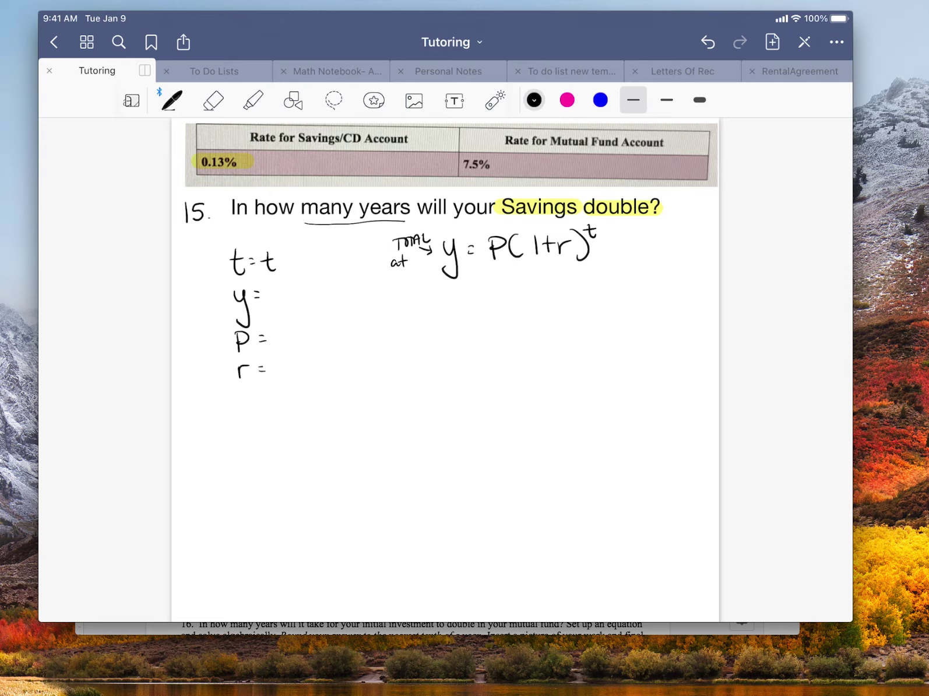
drag(393, 275, 399, 279)
drag(401, 279, 409, 273)
drag(283, 331, 274, 340)
mouse_move(278, 327)
mouse_down()
mouse_move(278, 342)
mouse_move(291, 342)
mouse_up()
drag(306, 337, 323, 331)
drag(333, 329, 332, 330)
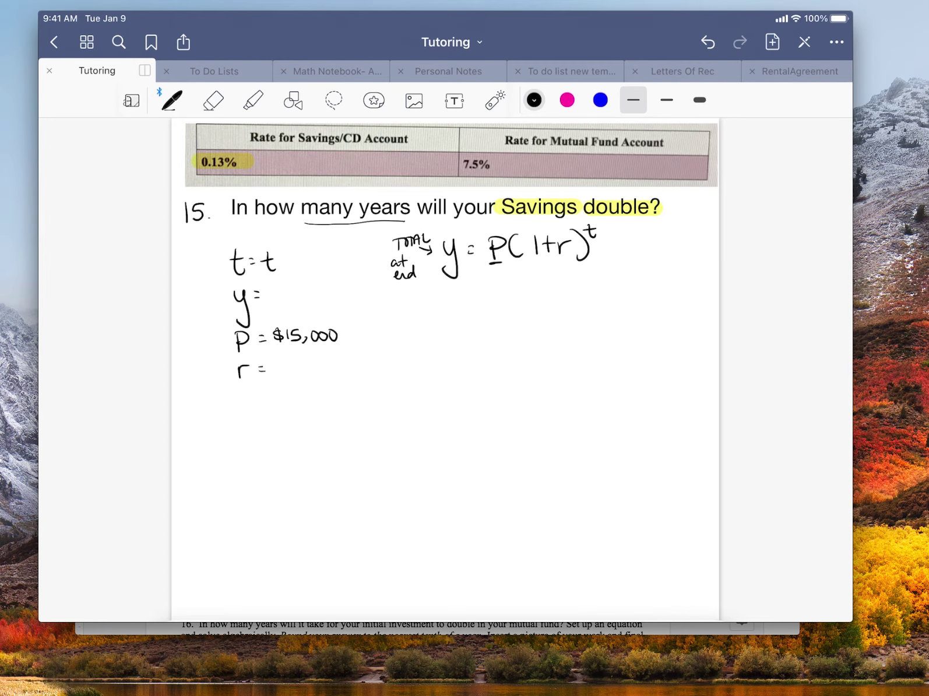
mouse_move(603, 219)
mouse_down()
mouse_move(647, 219)
mouse_move(597, 217)
mouse_move(636, 251)
mouse_move(633, 276)
mouse_move(647, 267)
mouse_up()
Step: Write 15,000·2 = 30,000 for the doubled total and fill in y = $30,000
mouse_move(654, 267)
mouse_down()
mouse_move(691, 278)
mouse_move(684, 294)
mouse_move(705, 296)
mouse_up()
drag(702, 290, 710, 296)
mouse_move(643, 310)
mouse_down()
mouse_move(644, 322)
mouse_move(657, 312)
mouse_move(663, 328)
mouse_up()
drag(671, 313, 689, 309)
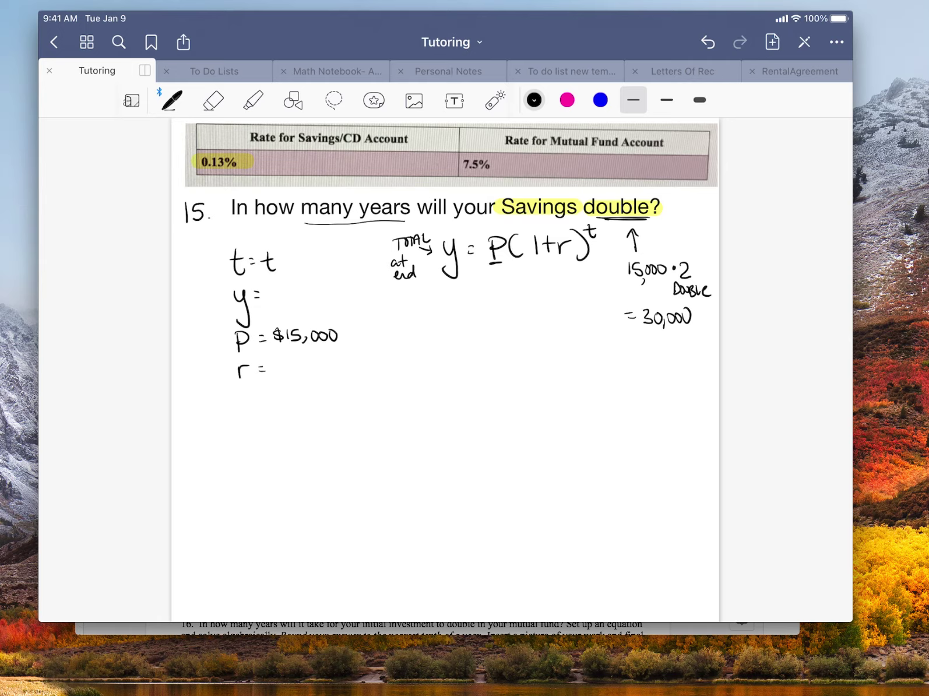
drag(279, 288, 265, 301)
mouse_move(272, 282)
mouse_down()
mouse_move(274, 303)
mouse_move(293, 295)
mouse_move(288, 306)
mouse_up()
mouse_move(303, 291)
mouse_down()
mouse_move(300, 301)
mouse_move(303, 290)
mouse_up()
drag(315, 297, 313, 309)
drag(326, 291, 327, 304)
drag(337, 288, 351, 288)
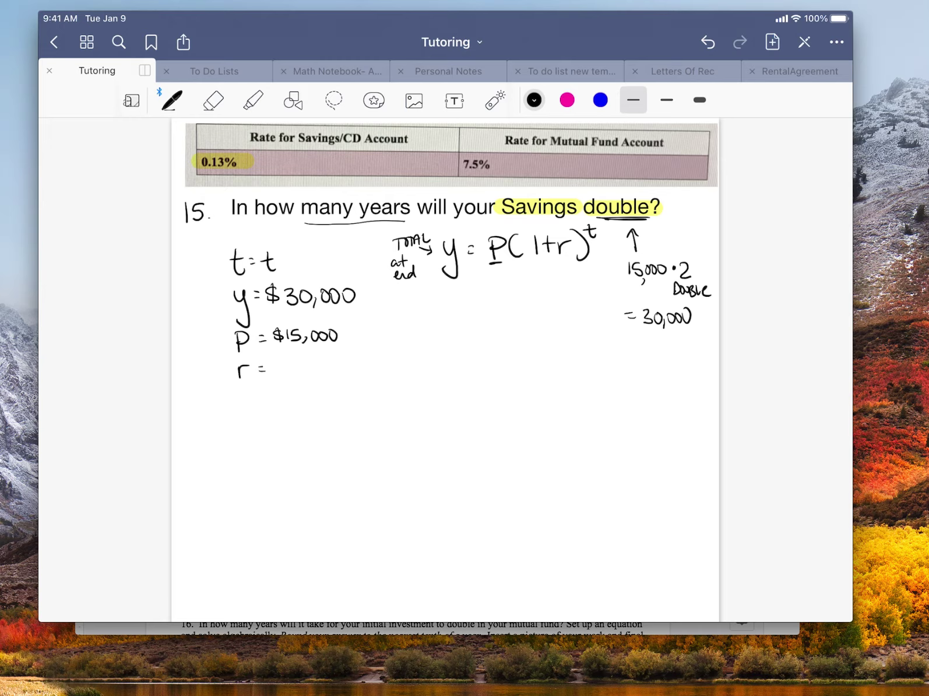
Step: Circle the 0.13% rate and 'Savings' in the question and table with fading laser ink
click(495, 100)
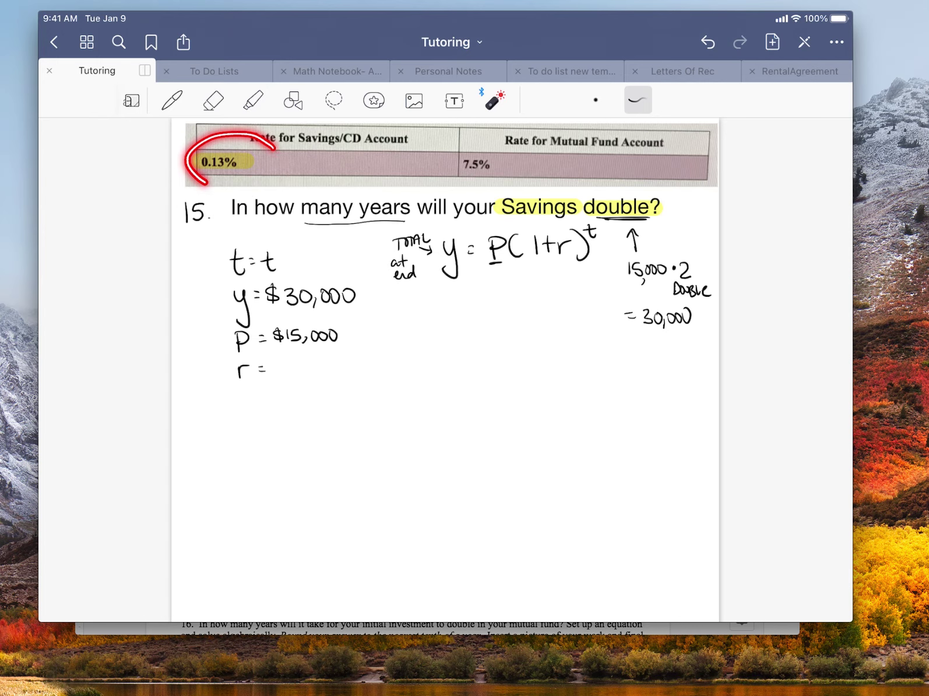
drag(205, 182, 238, 130)
click(172, 100)
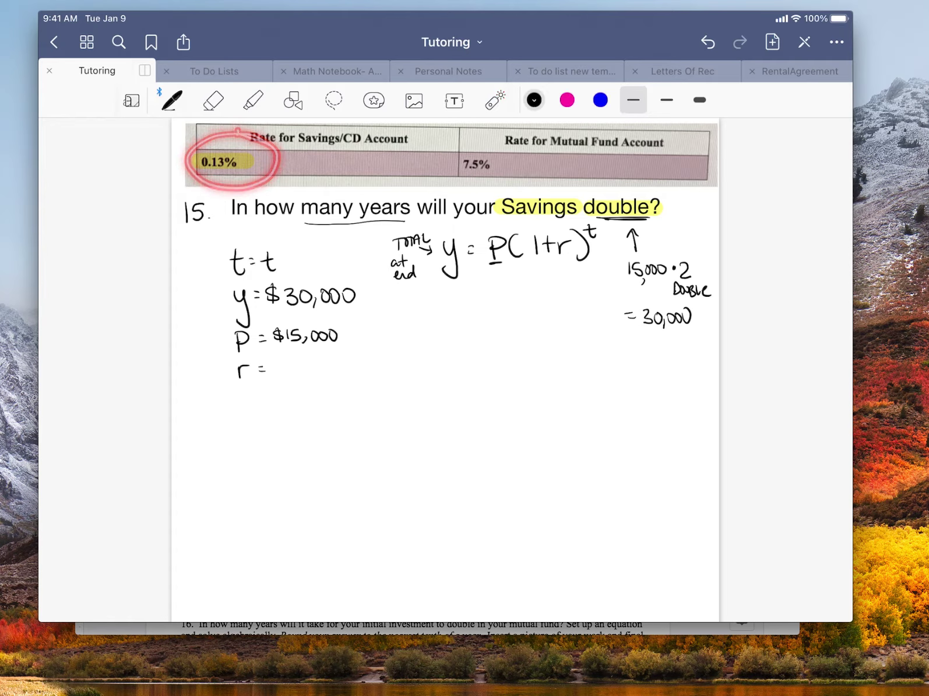
click(495, 100)
mouse_move(577, 185)
mouse_down()
mouse_move(553, 236)
mouse_move(580, 198)
mouse_up()
mouse_move(297, 124)
mouse_down()
mouse_move(329, 133)
mouse_move(309, 124)
mouse_up()
mouse_move(247, 138)
mouse_down()
mouse_move(218, 151)
mouse_move(251, 140)
mouse_up()
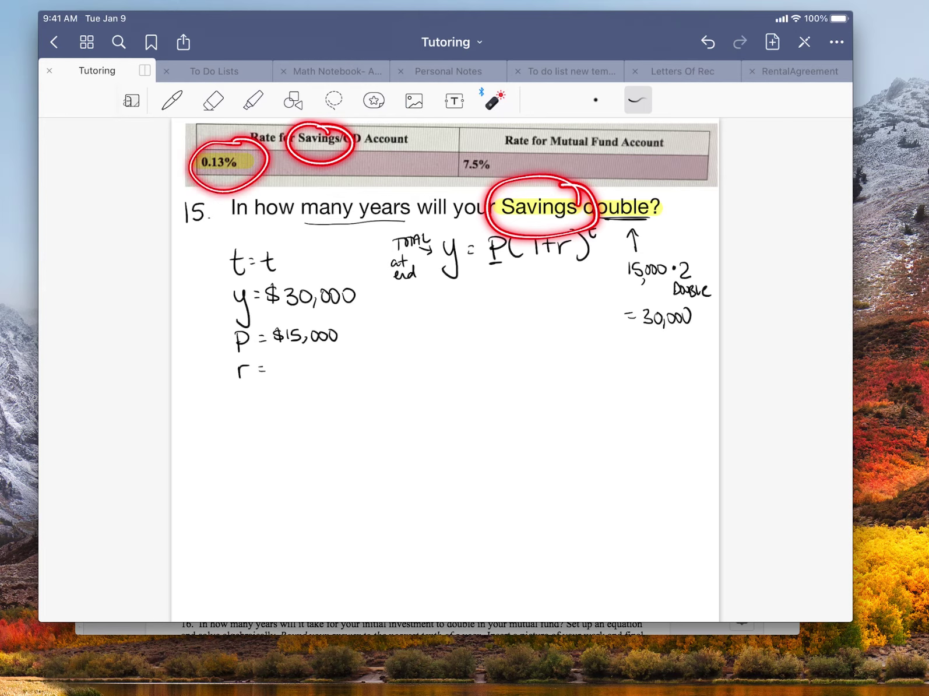
click(172, 100)
Step: Write r = 0.13% ÷ 100 in the variable list
mouse_move(283, 362)
mouse_down()
mouse_move(313, 383)
mouse_move(330, 363)
mouse_up()
click(294, 383)
drag(342, 355, 336, 382)
mouse_move(345, 377)
mouse_down()
mouse_move(383, 369)
mouse_move(389, 377)
mouse_up()
click(374, 364)
click(375, 376)
mouse_move(398, 363)
mouse_down()
mouse_move(439, 368)
mouse_move(481, 358)
mouse_move(523, 370)
mouse_up()
Step: Finish the rate conversion to 0.0013, erase a stray mark, and begin the equation with 30,000 =
click(432, 362)
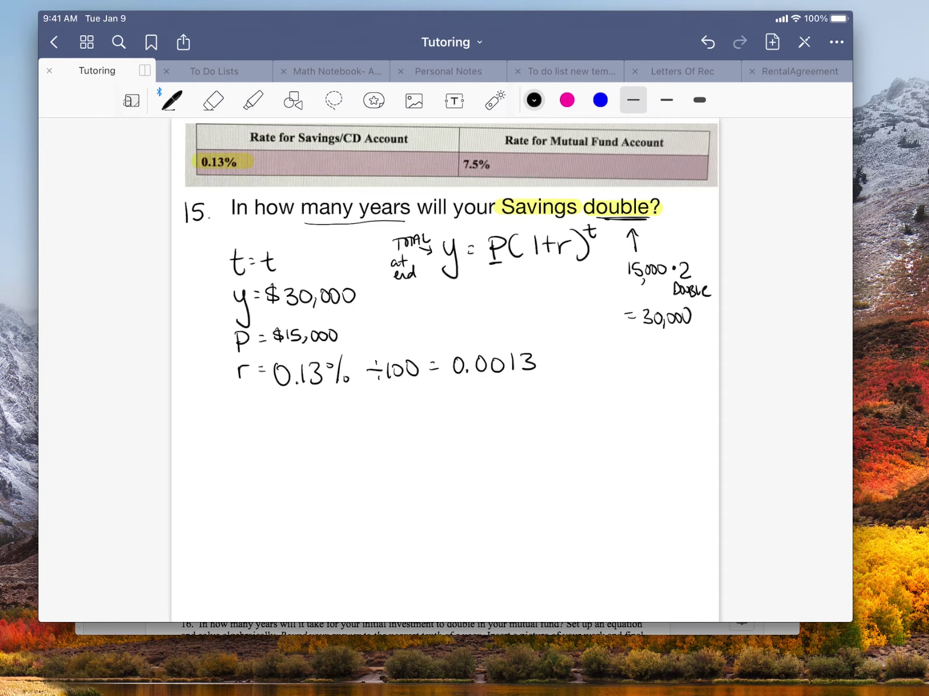
mouse_move(332, 433)
mouse_down()
mouse_move(337, 473)
mouse_move(357, 449)
mouse_up()
click(214, 100)
click(172, 100)
mouse_move(282, 453)
mouse_down()
mouse_move(283, 472)
mouse_move(306, 455)
mouse_move(312, 475)
mouse_up()
drag(322, 454, 335, 454)
drag(350, 452, 379, 451)
drag(369, 454, 398, 468)
Step: Complete the right side as 15,000(1 + 0.0013)^t, with an arrow bringing 0.0013 into the parentheses
mouse_move(404, 449)
mouse_down()
mouse_move(415, 446)
mouse_move(405, 467)
mouse_up()
mouse_move(427, 461)
mouse_down()
mouse_move(425, 469)
mouse_move(437, 449)
mouse_up()
drag(450, 450, 461, 450)
mouse_move(481, 435)
mouse_down()
mouse_move(480, 461)
mouse_move(515, 454)
mouse_up()
drag(509, 444, 529, 440)
drag(519, 379, 533, 413)
mouse_move(527, 406)
mouse_down()
mouse_move(537, 407)
mouse_move(543, 431)
mouse_move(565, 431)
mouse_up()
click(555, 446)
drag(577, 431, 609, 456)
mouse_move(625, 398)
mouse_down()
mouse_move(629, 422)
mouse_move(639, 416)
mouse_up()
drag(618, 410, 641, 407)
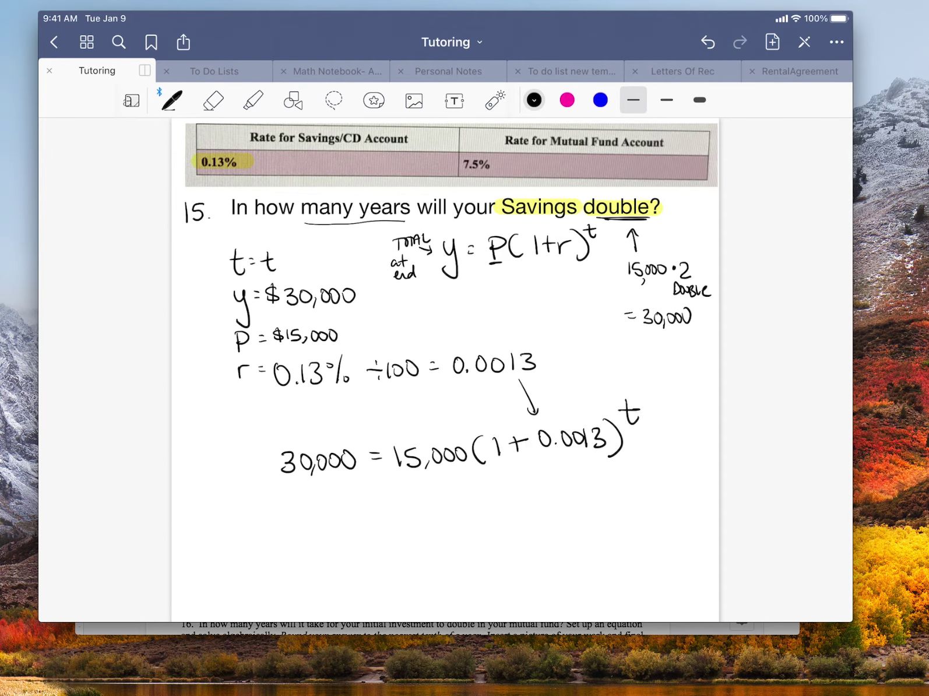
Step: Trace over y, P, r and t in the formula with fading laser ink
click(494, 100)
mouse_move(438, 238)
mouse_down()
mouse_move(464, 265)
mouse_move(441, 273)
mouse_move(501, 240)
mouse_move(499, 258)
mouse_up()
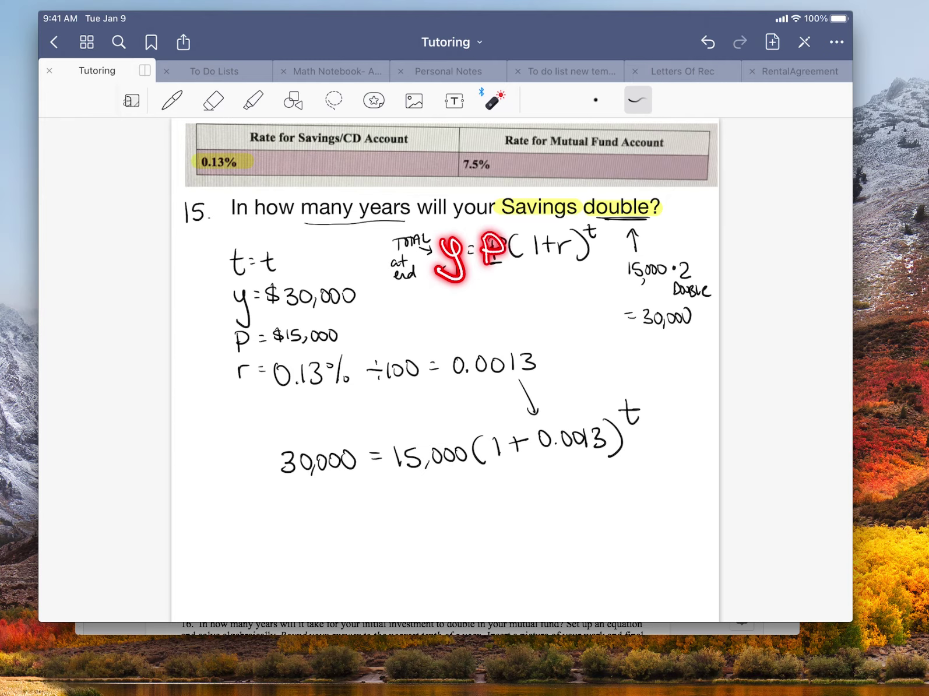
mouse_move(557, 236)
mouse_down()
mouse_move(565, 248)
mouse_move(597, 224)
mouse_move(589, 233)
mouse_up()
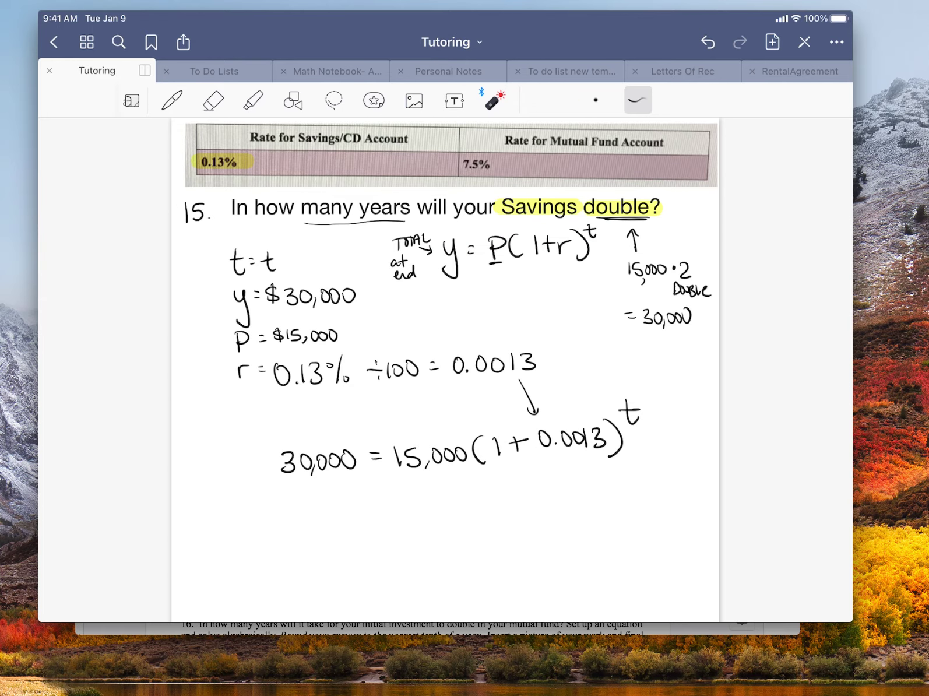
click(172, 100)
Step: In blue ink, draw a vertical working line and a brace under 1 + 0.0013
click(600, 100)
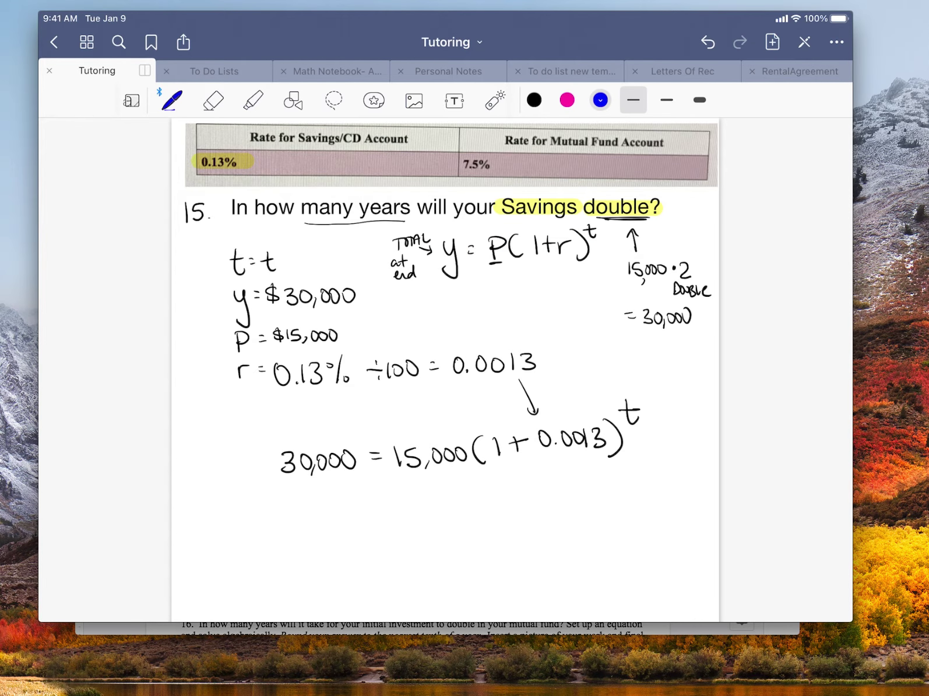
drag(374, 432, 391, 613)
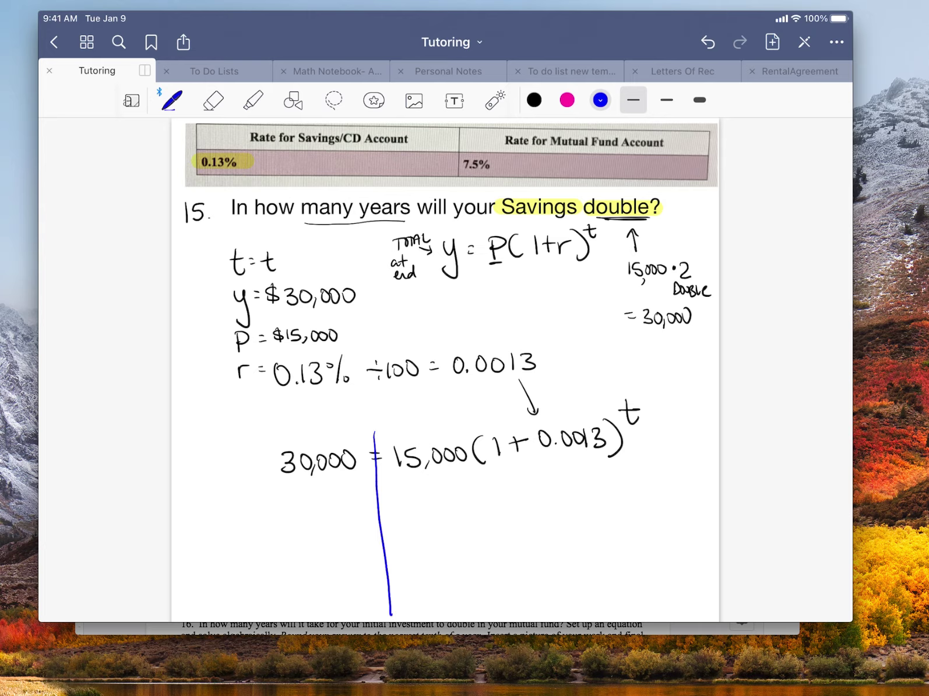
mouse_move(495, 465)
mouse_down()
mouse_move(501, 474)
mouse_move(592, 467)
mouse_up()
Step: In black ink, write '30,000 = 15,000' on the next line
click(533, 99)
mouse_move(285, 501)
mouse_down()
mouse_move(295, 508)
mouse_move(285, 520)
mouse_up()
mouse_move(302, 504)
mouse_down()
mouse_move(314, 508)
mouse_move(303, 502)
mouse_up()
mouse_move(318, 512)
mouse_down()
mouse_move(315, 519)
mouse_move(325, 502)
mouse_up()
mouse_move(338, 502)
mouse_down()
mouse_move(398, 512)
mouse_move(418, 491)
mouse_move(422, 512)
mouse_up()
drag(436, 496, 448, 495)
drag(461, 494, 489, 512)
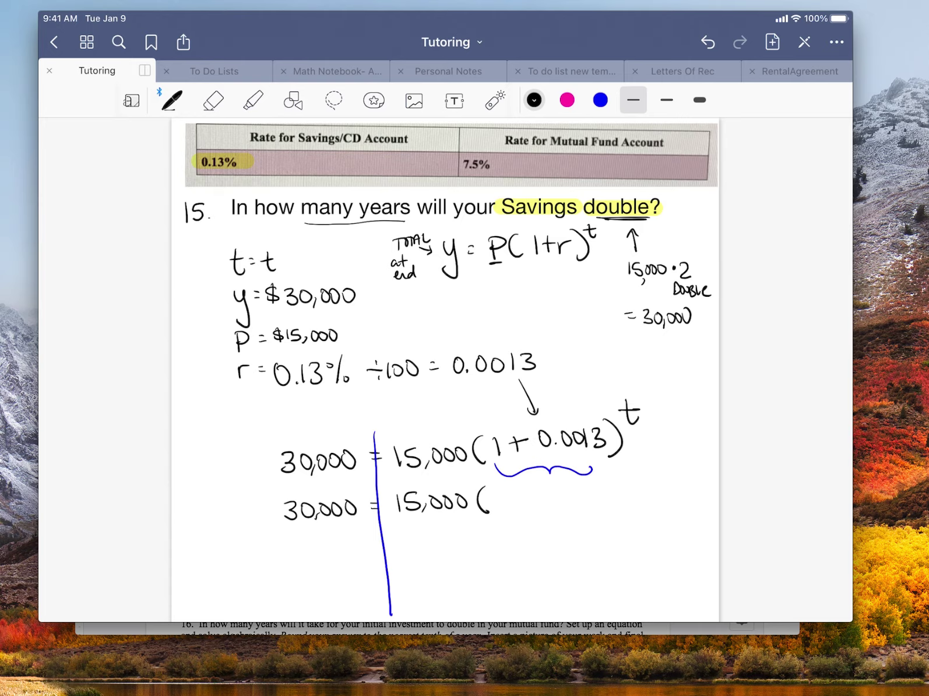
Step: Add the parentheses, 1.0013 in blue, and the exponent t in black
drag(562, 481, 565, 510)
click(600, 100)
mouse_move(499, 489)
mouse_down()
mouse_move(498, 508)
mouse_move(517, 494)
mouse_move(539, 505)
mouse_up()
mouse_move(546, 489)
mouse_down()
mouse_move(547, 507)
mouse_move(581, 492)
mouse_up()
click(534, 100)
drag(565, 485, 580, 482)
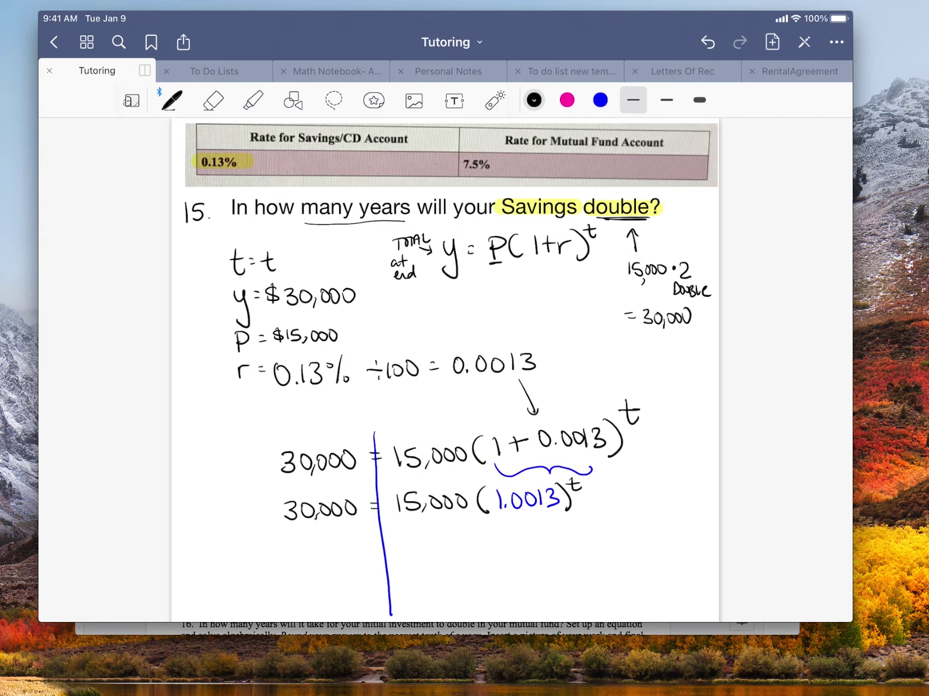
Step: With pink ink, highlight (1.0013)^t and point out 15,000 with fading ink
click(566, 100)
click(253, 100)
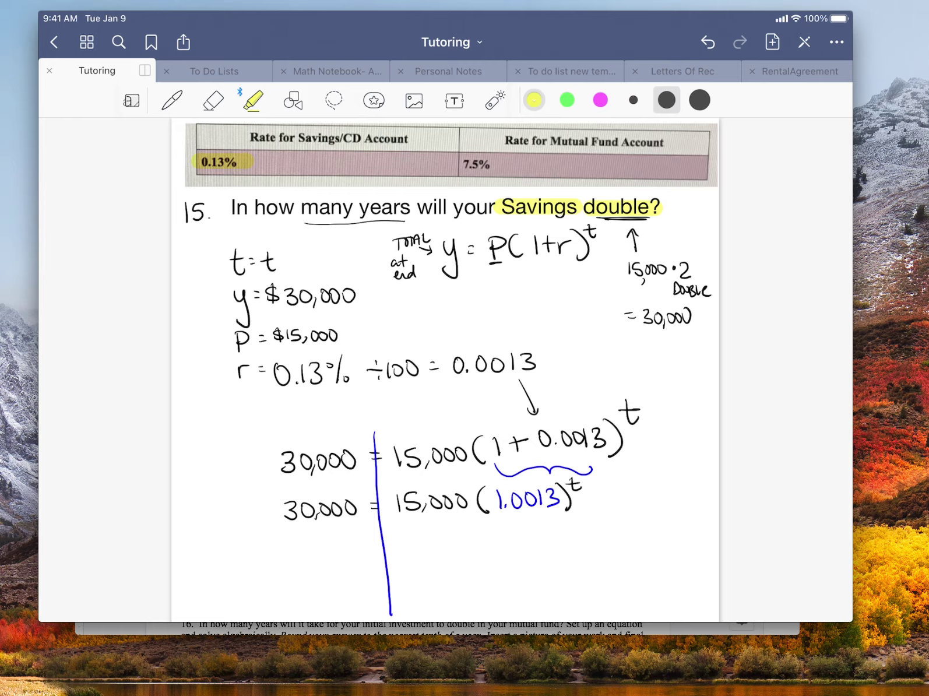
mouse_move(567, 487)
mouse_down()
mouse_move(590, 479)
mouse_move(505, 488)
mouse_move(524, 520)
mouse_move(568, 496)
mouse_up()
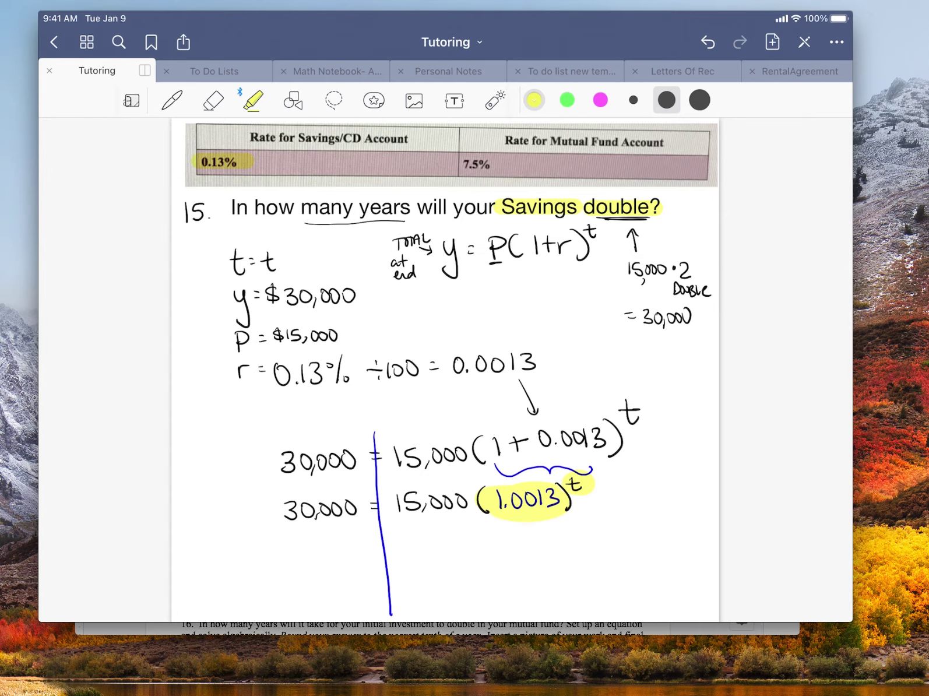
click(495, 100)
mouse_move(384, 532)
mouse_down()
mouse_move(593, 528)
mouse_move(574, 464)
mouse_move(389, 532)
mouse_move(404, 541)
mouse_up()
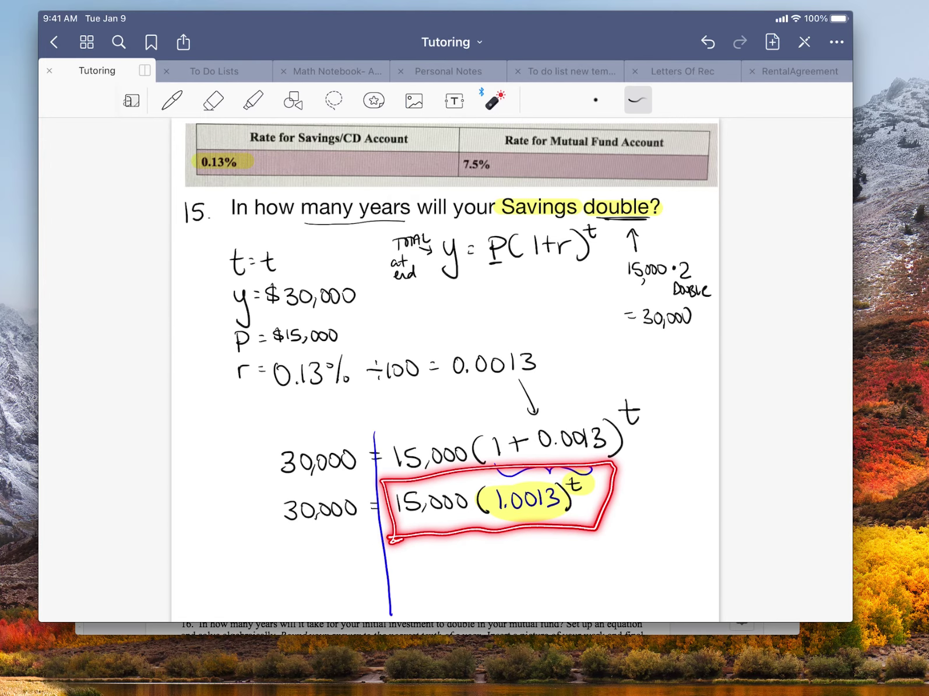
drag(395, 514, 471, 516)
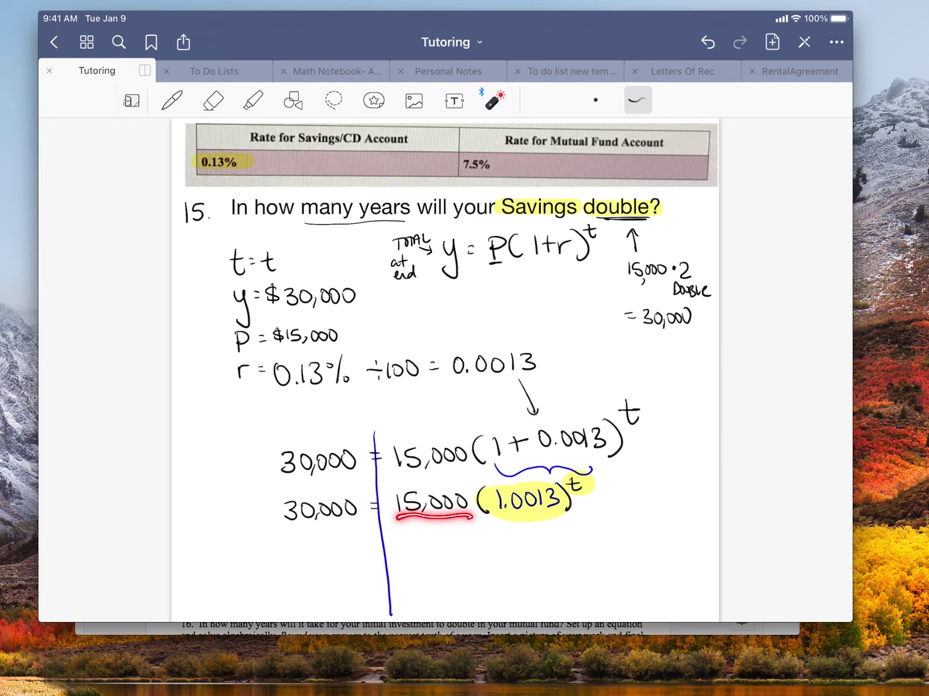
Step: Draw division bars and divide both 30,000 and 15,000(1.0013)^t by 15,000
click(172, 100)
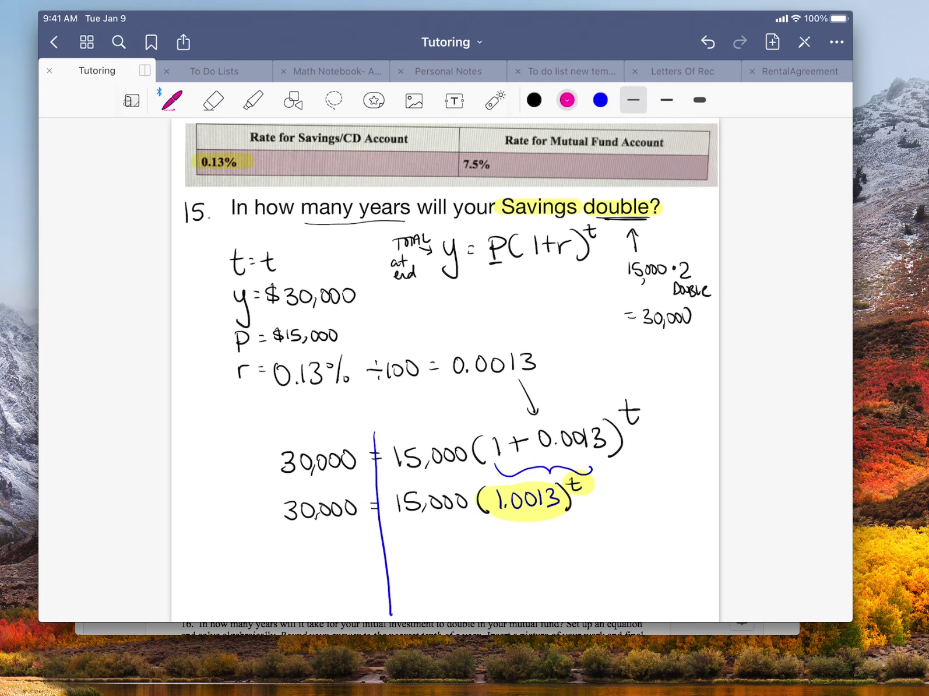
drag(395, 525, 496, 515)
drag(406, 534, 476, 535)
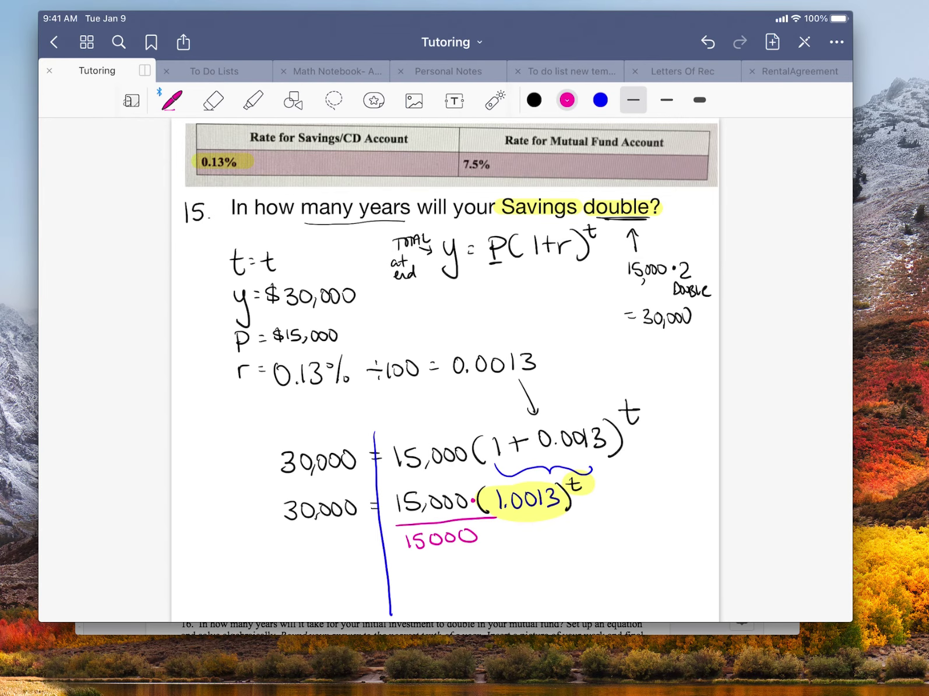
click(495, 101)
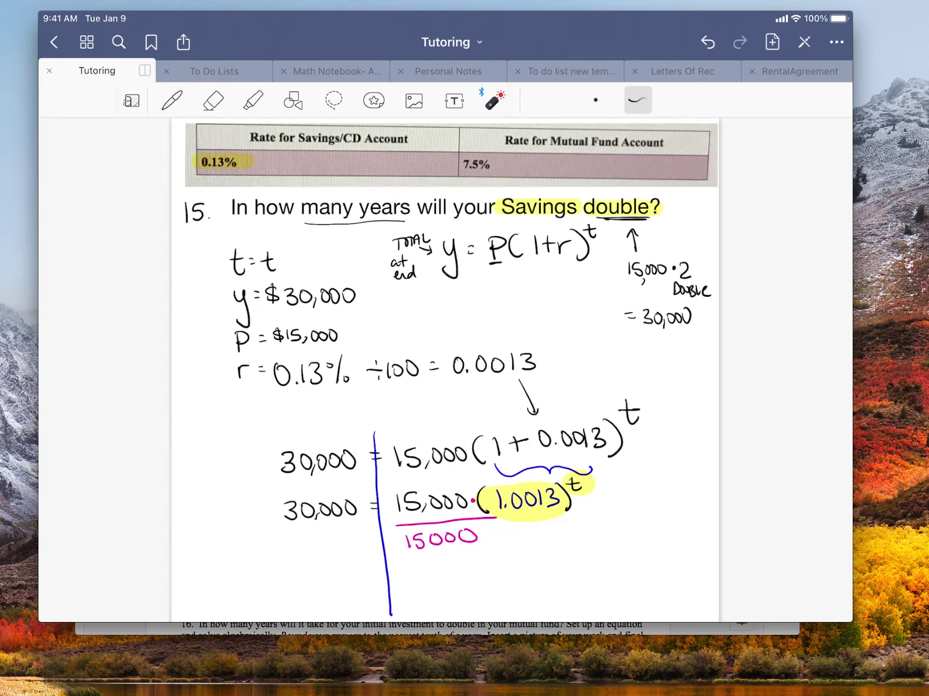
drag(387, 477, 472, 568)
click(172, 101)
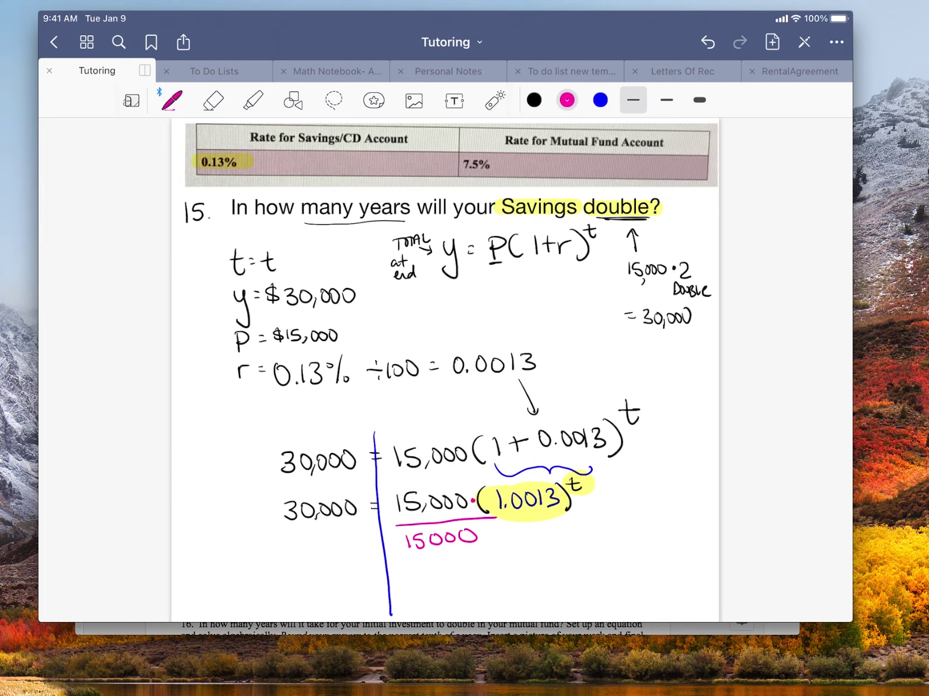
mouse_move(269, 530)
mouse_down()
mouse_move(366, 525)
mouse_move(282, 555)
mouse_move(305, 558)
mouse_up()
drag(319, 542, 330, 542)
drag(346, 541, 349, 538)
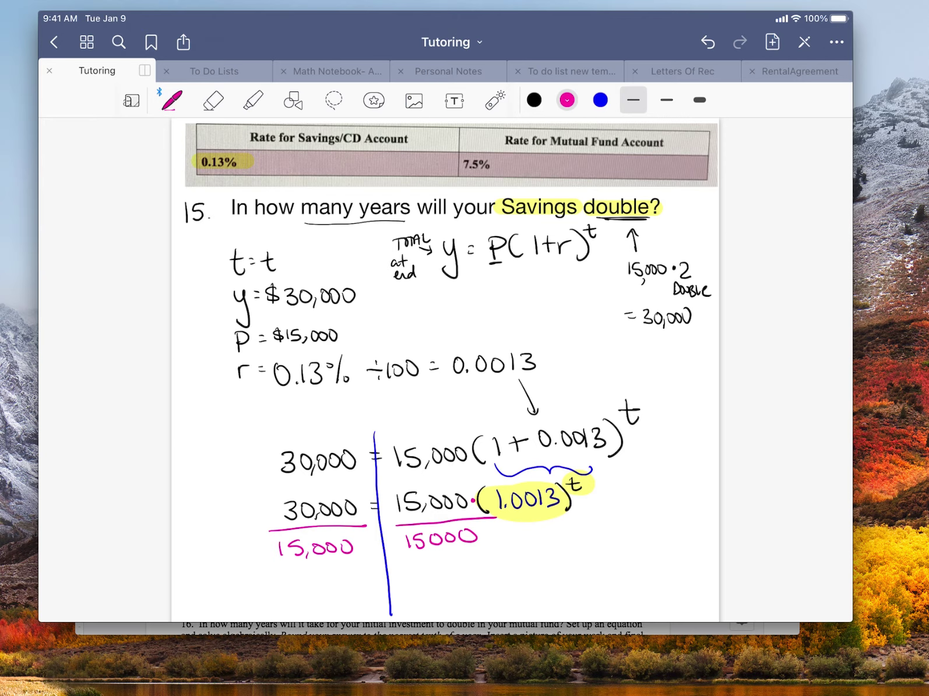
Step: Cancel the 15,000s, write '2 = (1.0013)^t', and trace over the 2
mouse_move(340, 572)
mouse_down()
mouse_move(357, 589)
mouse_move(392, 581)
mouse_up()
mouse_move(414, 490)
mouse_down()
mouse_move(449, 548)
mouse_move(426, 591)
mouse_move(462, 572)
mouse_up()
mouse_move(477, 570)
mouse_down()
mouse_move(508, 584)
mouse_move(531, 561)
mouse_up()
click(522, 549)
drag(520, 554, 532, 554)
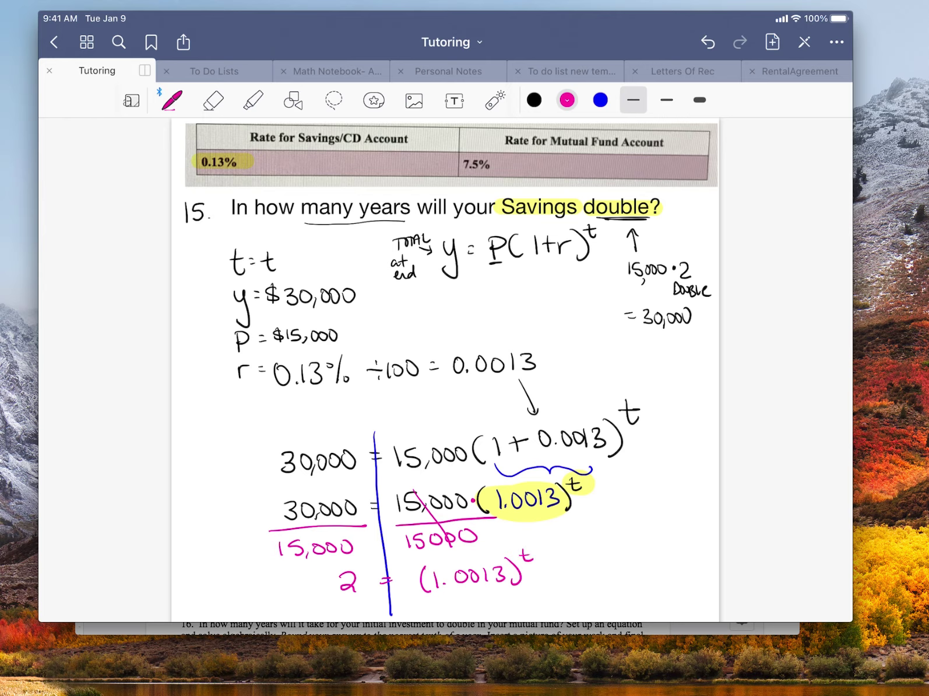
click(494, 100)
mouse_move(338, 575)
mouse_down()
mouse_move(349, 591)
mouse_move(368, 593)
mouse_move(349, 580)
mouse_move(368, 593)
mouse_up()
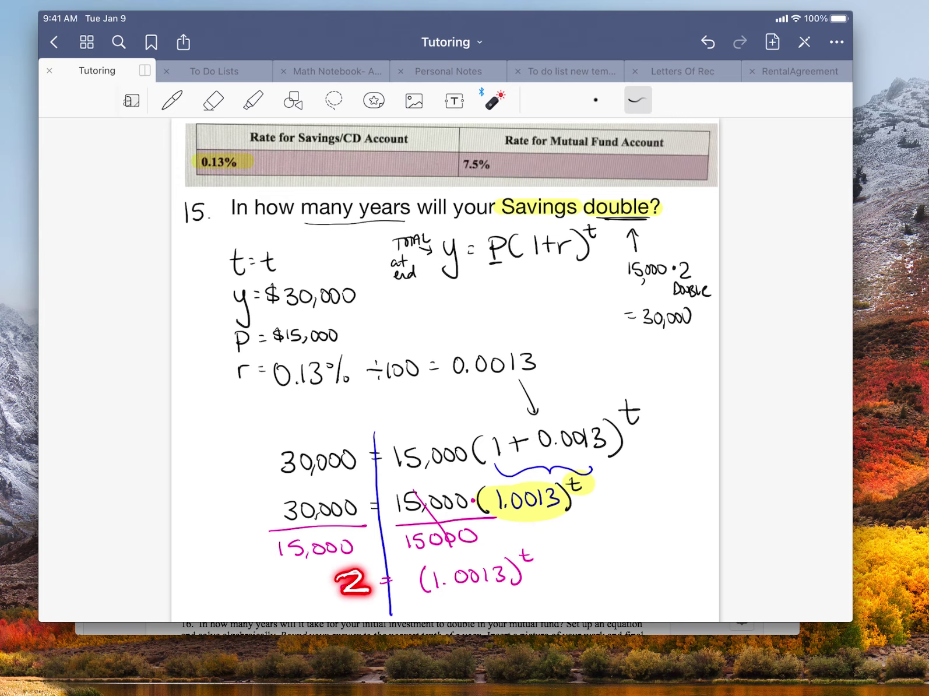
Step: Switch to dark green ink and write the note 'Rewrite in log form'
scroll(445, 367, down, 5)
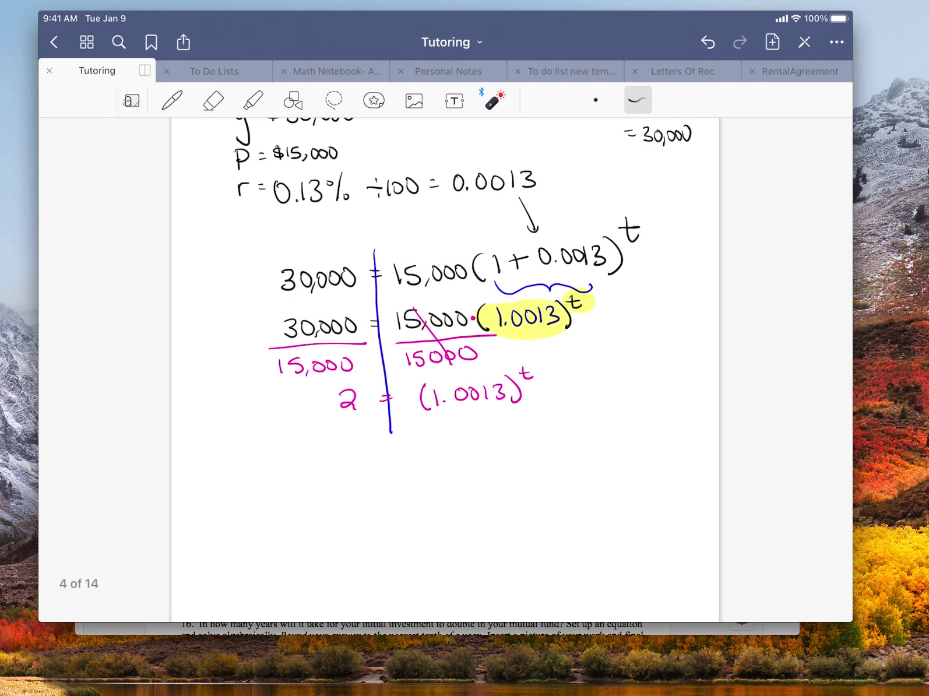
click(172, 100)
click(600, 99)
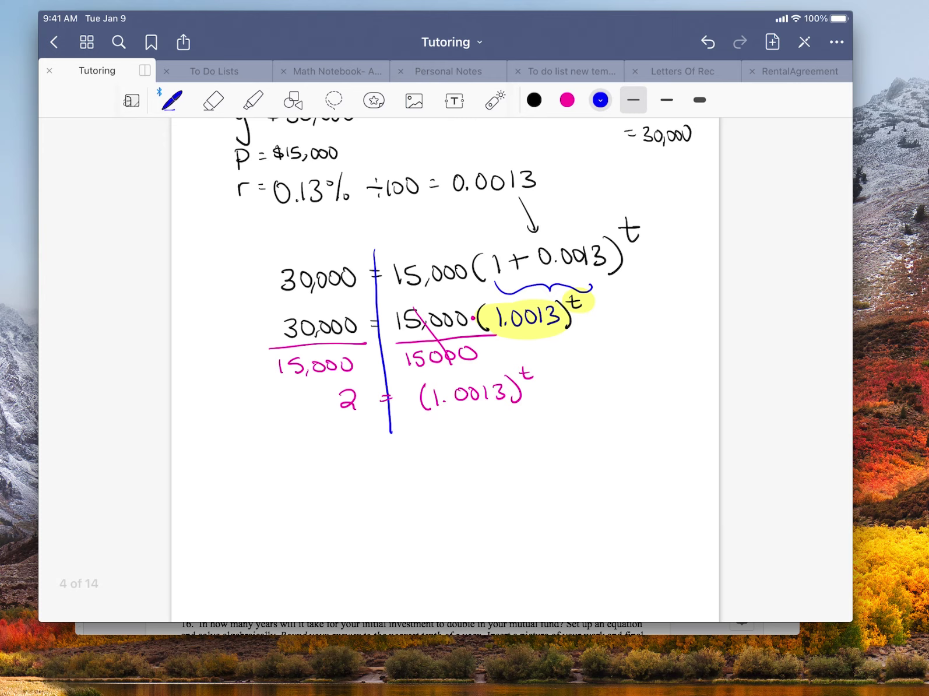
click(600, 100)
click(673, 268)
mouse_move(537, 438)
mouse_down()
mouse_move(548, 458)
mouse_move(664, 443)
mouse_move(665, 463)
mouse_up()
mouse_move(568, 464)
mouse_down()
mouse_move(561, 487)
mouse_move(606, 481)
mouse_up()
Step: Write 'isolate exponent & base' as circled step 1, and number the log note as step 2
mouse_move(606, 318)
mouse_down()
mouse_move(605, 335)
mouse_move(658, 324)
mouse_move(618, 356)
mouse_move(628, 354)
mouse_up()
mouse_move(628, 347)
mouse_down()
mouse_move(631, 363)
mouse_move(668, 351)
mouse_move(676, 337)
mouse_up()
drag(669, 342, 688, 350)
drag(612, 368, 632, 383)
mouse_move(640, 370)
mouse_down()
mouse_move(633, 382)
mouse_move(652, 373)
mouse_up()
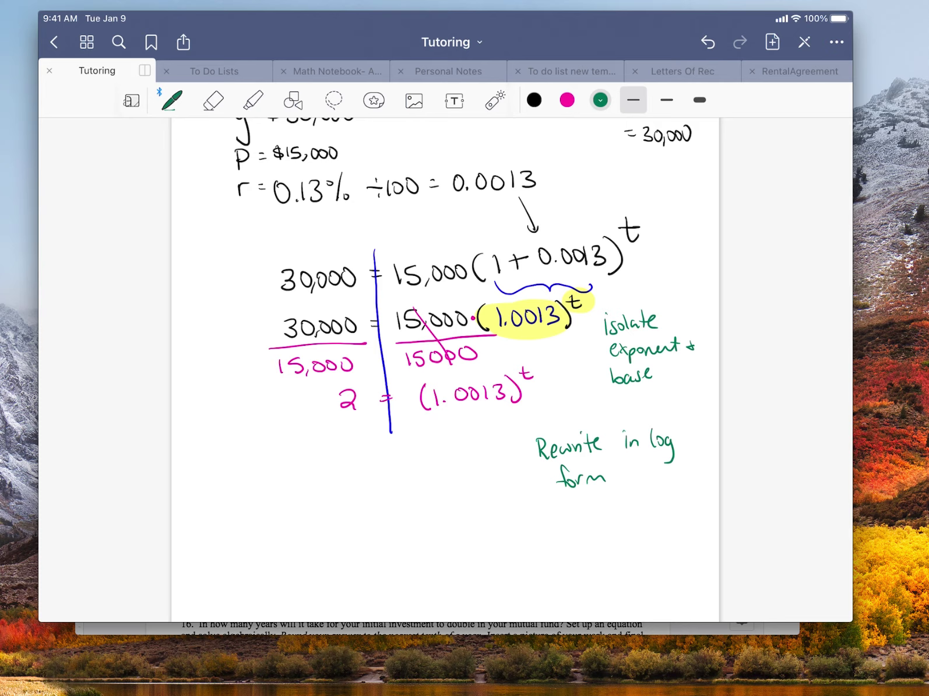
drag(584, 341, 588, 354)
mouse_move(590, 338)
mouse_down()
mouse_move(582, 358)
mouse_move(591, 339)
mouse_up()
mouse_move(521, 462)
mouse_down()
mouse_move(531, 471)
mouse_move(535, 455)
mouse_up()
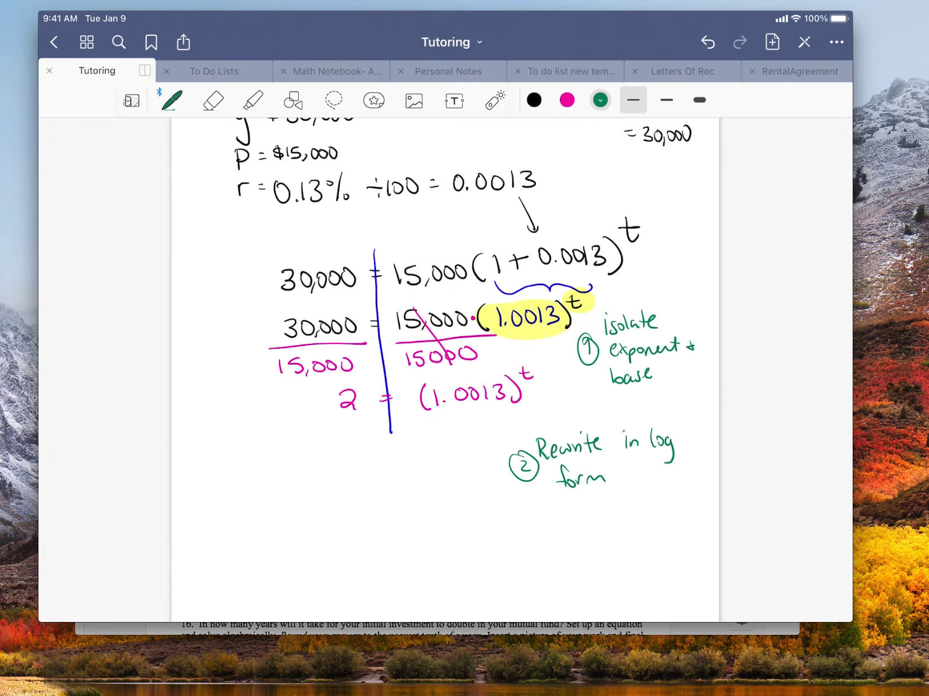
Step: Write 'log' below the equations and add an arrow labelling 1.0013 as 'Base'
drag(320, 448, 321, 474)
mouse_move(331, 462)
mouse_down()
mouse_move(321, 477)
mouse_move(342, 465)
mouse_up()
drag(351, 465, 348, 495)
mouse_move(472, 425)
mouse_down()
mouse_move(472, 413)
mouse_move(462, 440)
mouse_move(478, 437)
mouse_up()
drag(481, 430, 491, 434)
drag(497, 423, 493, 435)
drag(496, 430, 505, 433)
Step: Add a 'Base' arrow toward the log subscript and write the subscript 1.0013
drag(320, 507, 346, 504)
mouse_move(340, 502)
mouse_down()
mouse_move(343, 510)
mouse_move(301, 516)
mouse_up()
drag(306, 511, 332, 517)
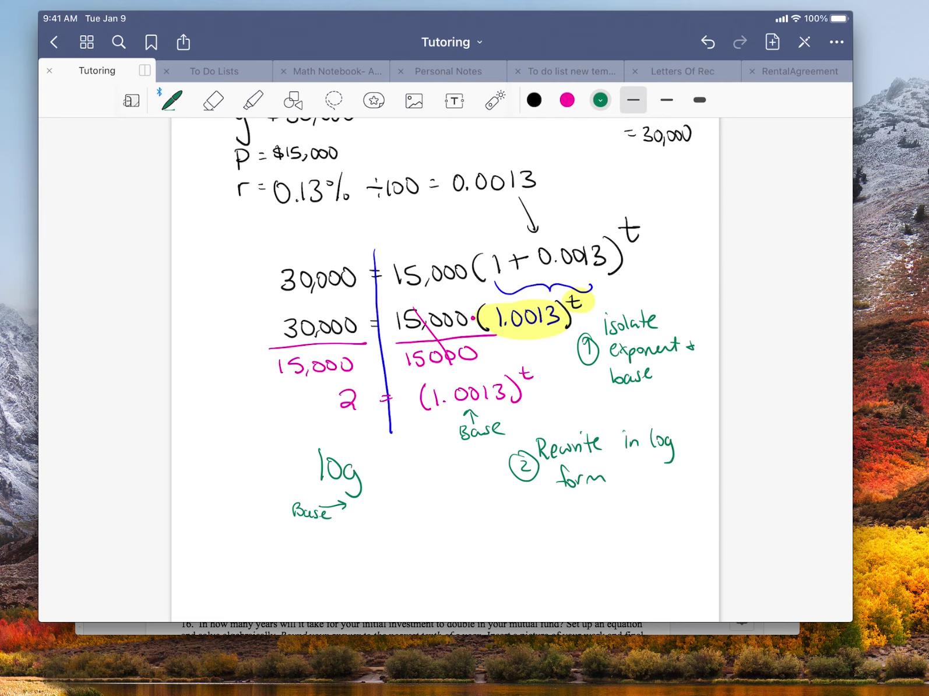
mouse_move(369, 478)
mouse_down()
mouse_move(370, 494)
mouse_move(398, 480)
mouse_up()
drag(407, 477, 416, 493)
Step: Complete the log form with '(2)' in magenta and '= t' in black
click(567, 100)
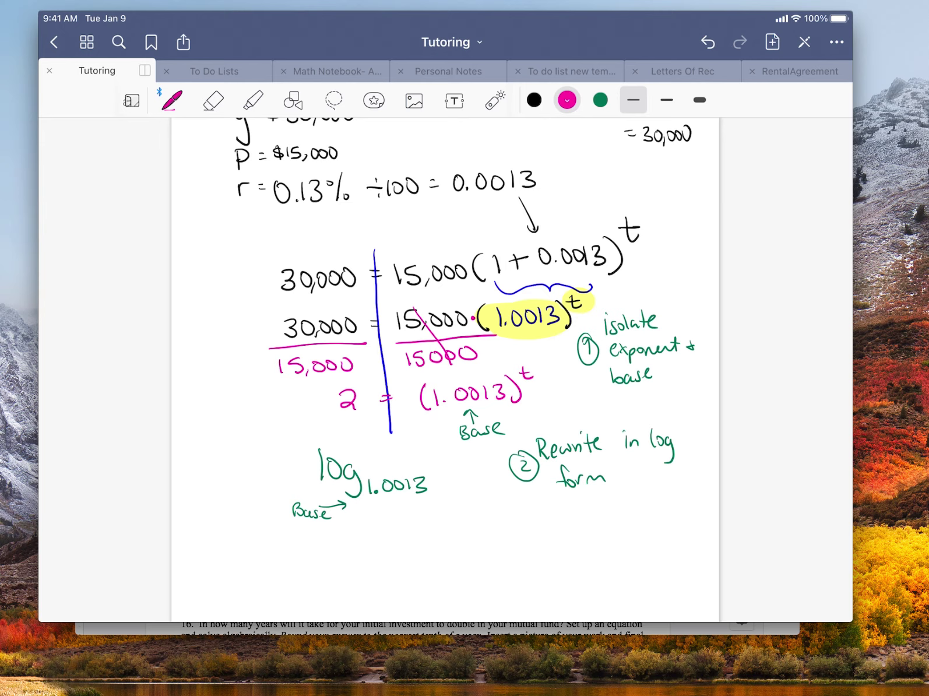
drag(438, 454, 432, 481)
drag(442, 463, 458, 478)
mouse_move(460, 454)
mouse_down()
mouse_move(461, 483)
mouse_move(481, 464)
mouse_up()
click(534, 99)
mouse_move(472, 469)
mouse_down()
mouse_move(499, 478)
mouse_move(501, 456)
mouse_move(329, 530)
mouse_move(379, 441)
mouse_move(494, 452)
mouse_up()
Step: Lasso the log equation and move it left and up
click(334, 100)
drag(384, 484, 332, 478)
click(442, 559)
Step: In green ink, write circled step 3 with the note 'write in calc.'
click(172, 99)
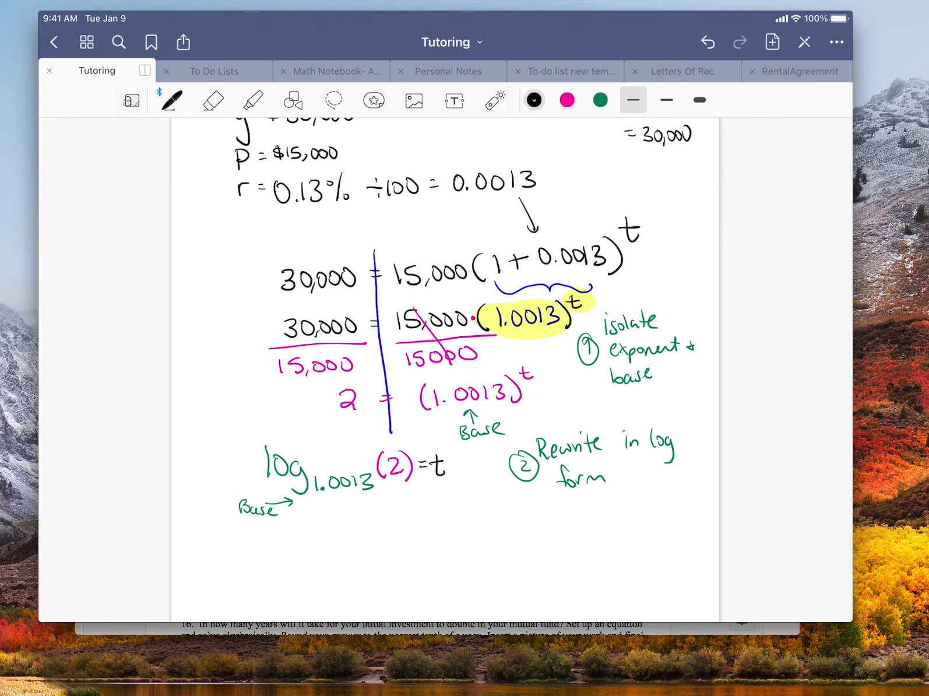
click(600, 99)
drag(524, 545, 528, 557)
mouse_move(529, 539)
mouse_down()
mouse_move(516, 559)
mouse_move(530, 537)
mouse_move(576, 558)
mouse_up()
mouse_move(579, 542)
mouse_down()
mouse_move(581, 559)
mouse_move(611, 555)
mouse_up()
drag(612, 554, 634, 551)
drag(650, 546, 664, 553)
drag(672, 548, 680, 556)
click(687, 554)
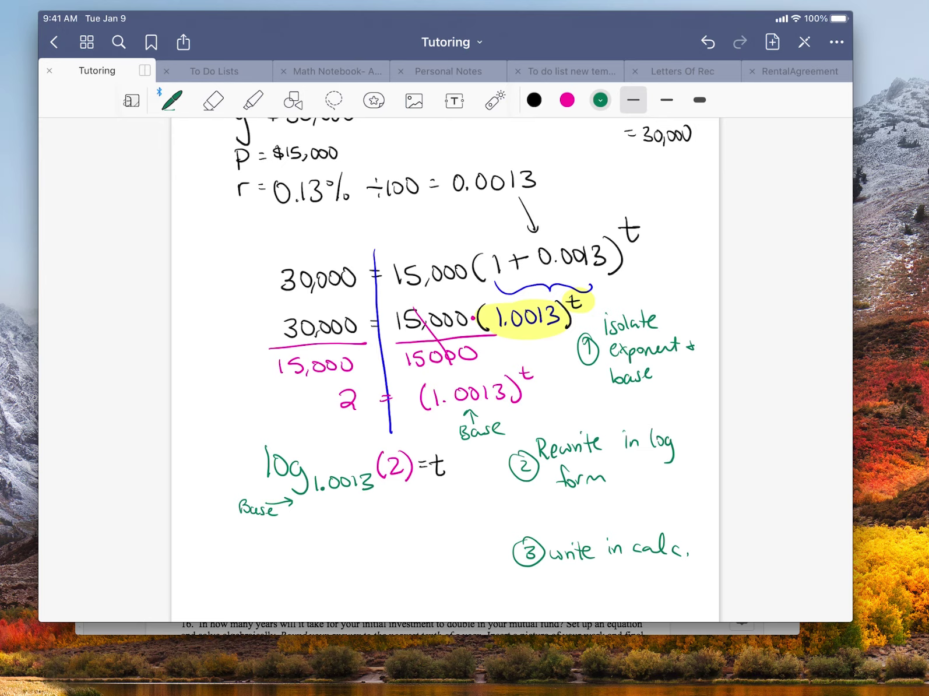
Step: Write the fraction log(2) / log(1.0013) below the log form
drag(278, 533, 280, 553)
mouse_move(291, 546)
mouse_down()
mouse_move(298, 567)
mouse_move(348, 550)
mouse_up()
drag(345, 527, 350, 553)
mouse_move(255, 568)
mouse_down()
mouse_move(380, 563)
mouse_move(276, 594)
mouse_move(286, 585)
mouse_up()
mouse_move(295, 594)
mouse_down()
mouse_move(302, 584)
mouse_move(297, 603)
mouse_move(356, 578)
mouse_up()
click(334, 588)
mouse_move(365, 575)
mouse_down()
mouse_move(367, 587)
mouse_move(381, 582)
mouse_move(373, 590)
mouse_up()
drag(383, 572, 384, 594)
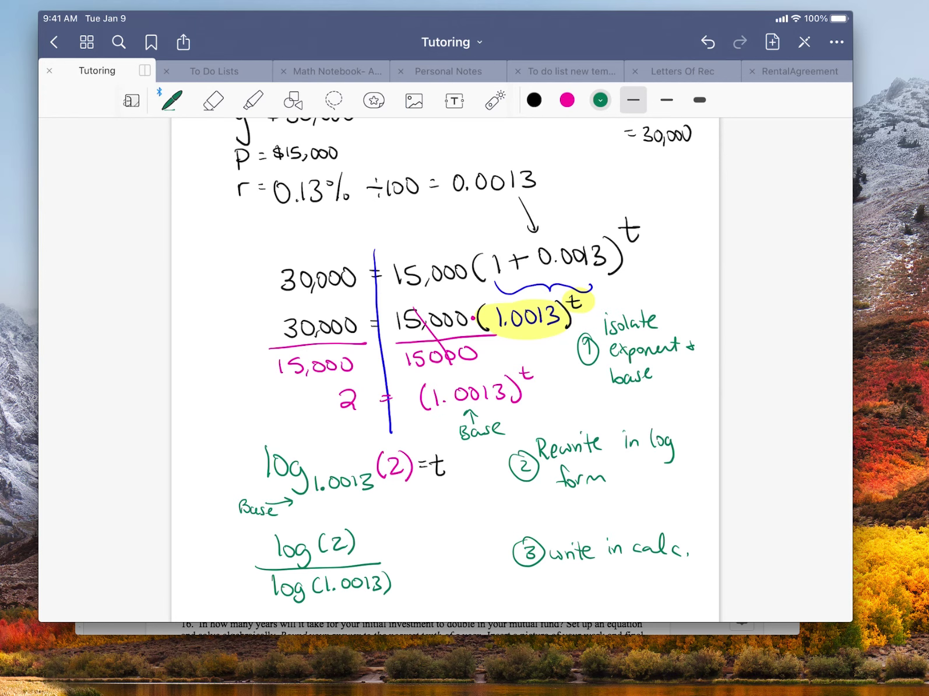
Step: Write '= t' and the result 533.5 as the value of t
drag(405, 557, 415, 566)
mouse_move(431, 549)
mouse_down()
mouse_move(434, 568)
mouse_move(443, 568)
mouse_up()
mouse_move(430, 560)
mouse_down()
mouse_move(440, 558)
mouse_move(438, 596)
mouse_move(443, 586)
mouse_move(427, 592)
mouse_up()
scroll(446, 367, down, 1)
scroll(445, 367, up, 1)
drag(418, 599, 427, 599)
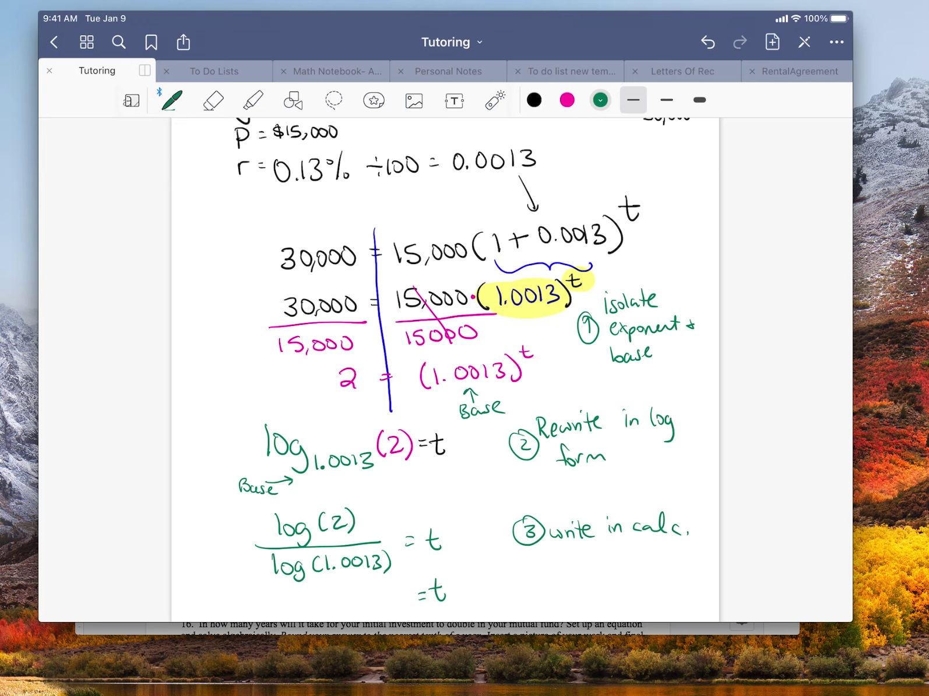
mouse_move(332, 588)
mouse_down()
mouse_move(333, 606)
mouse_move(370, 598)
mouse_move(362, 606)
mouse_move(396, 590)
mouse_up()
click(377, 605)
Step: Begin the answer sentence with '533.5 years for my'
mouse_move(492, 567)
mouse_down()
mouse_move(479, 584)
mouse_move(535, 567)
mouse_move(525, 581)
mouse_move(577, 568)
mouse_up()
click(520, 582)
drag(581, 570, 587, 568)
mouse_move(592, 567)
mouse_down()
mouse_move(589, 576)
mouse_move(617, 560)
mouse_up()
drag(617, 566, 664, 565)
drag(668, 561, 663, 574)
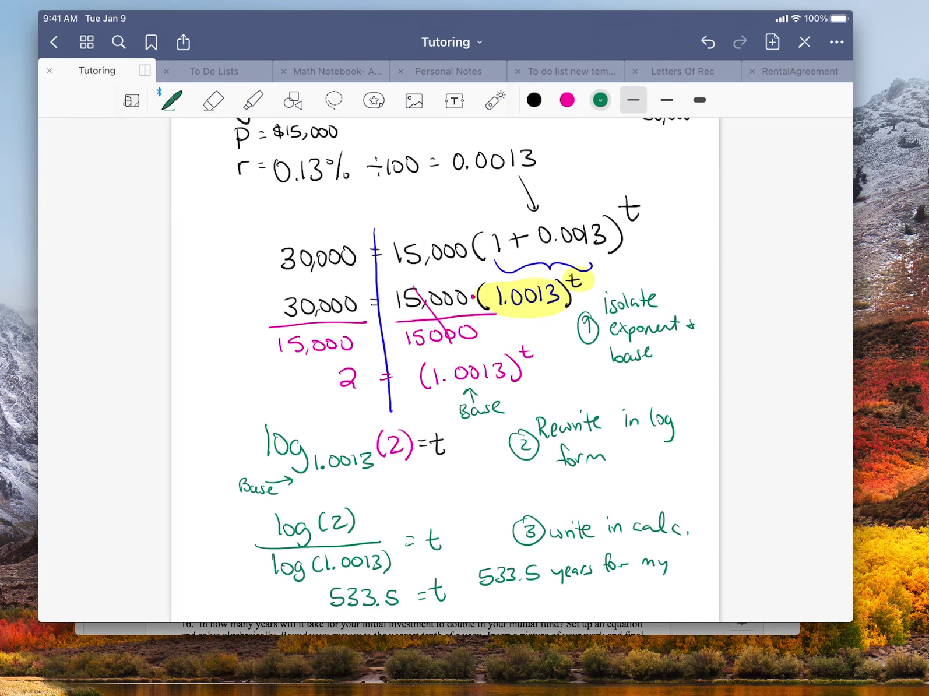
Step: Finish the answer sentence with 'Savings to double'
mouse_move(496, 591)
mouse_down()
mouse_move(489, 603)
mouse_move(530, 598)
mouse_up()
mouse_move(541, 593)
mouse_down()
mouse_move(531, 610)
mouse_move(579, 593)
mouse_up()
mouse_move(601, 588)
mouse_down()
mouse_move(594, 596)
mouse_move(603, 597)
mouse_up()
drag(610, 590, 624, 593)
mouse_move(627, 579)
mouse_down()
mouse_move(638, 592)
mouse_move(648, 589)
mouse_up()
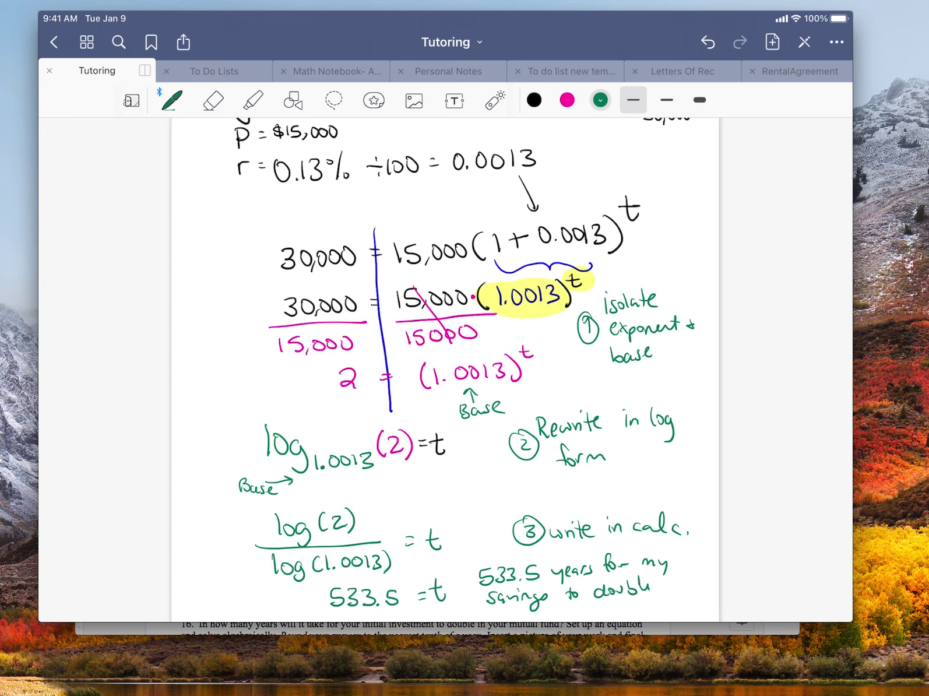
drag(639, 592, 642, 584)
drag(648, 585, 654, 587)
click(495, 100)
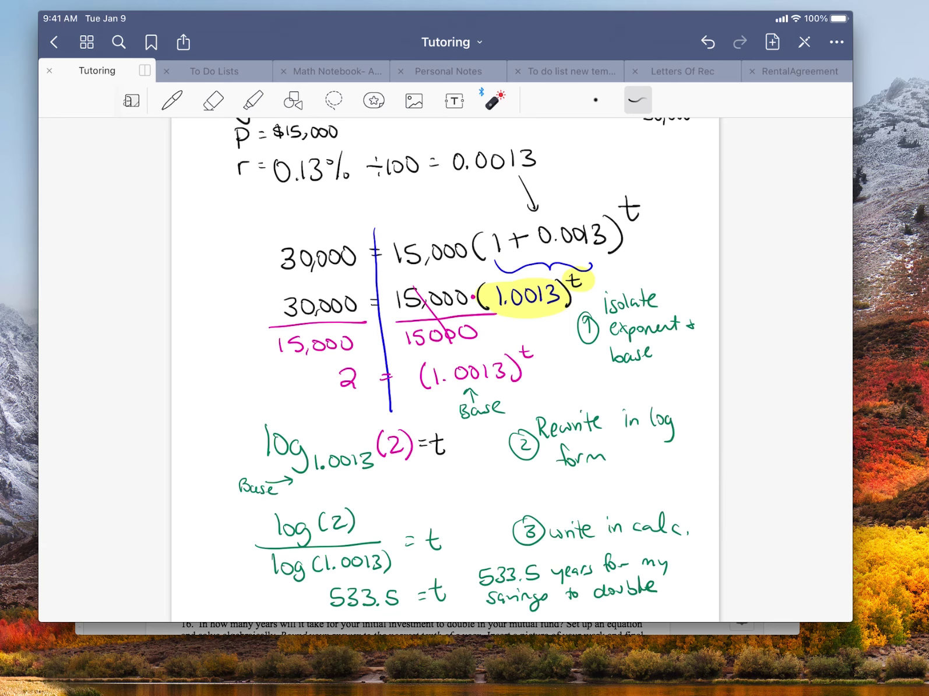
scroll(445, 367, up, 7)
mouse_move(260, 388)
mouse_down()
mouse_move(351, 360)
mouse_move(263, 385)
mouse_move(367, 396)
mouse_up()
drag(352, 342, 259, 406)
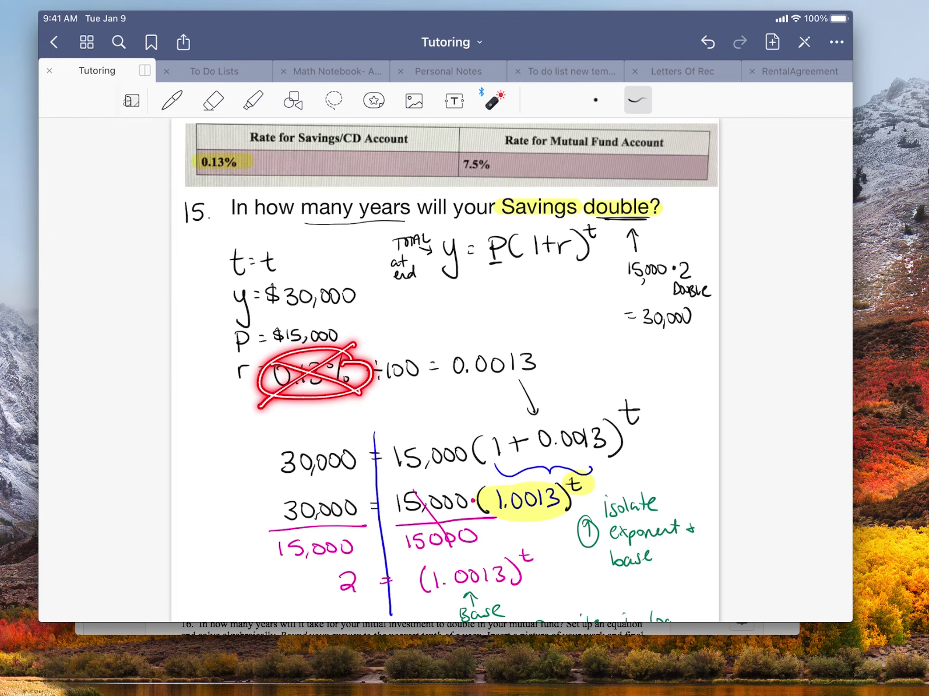
mouse_move(495, 146)
mouse_down()
mouse_move(516, 170)
mouse_move(505, 143)
mouse_up()
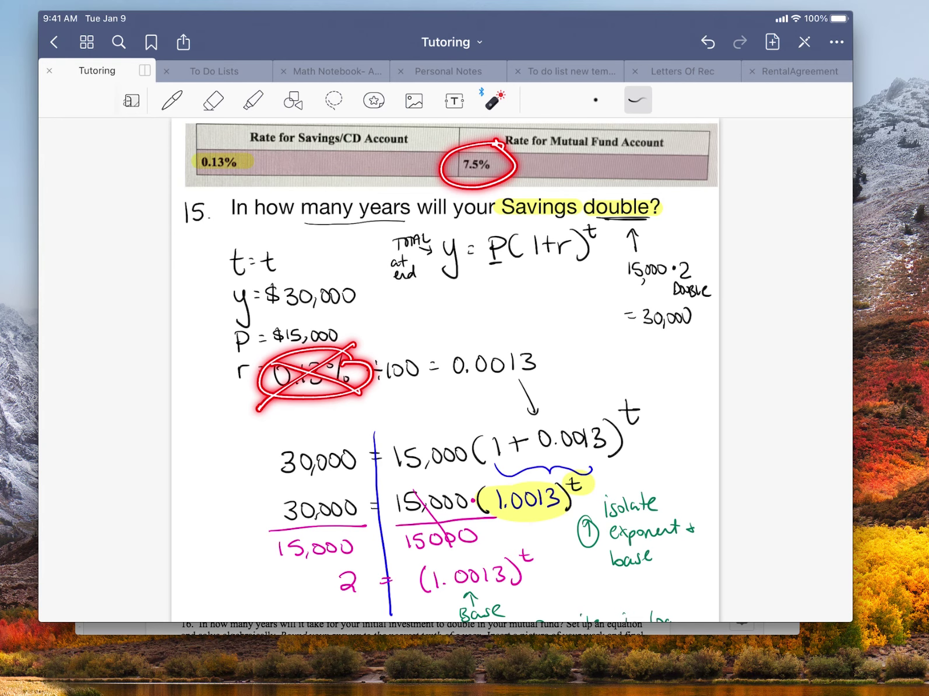
mouse_move(279, 407)
mouse_down()
mouse_move(295, 430)
mouse_move(344, 408)
mouse_up()
click(306, 426)
mouse_move(371, 390)
mouse_down()
mouse_move(348, 428)
mouse_move(401, 405)
mouse_move(401, 415)
mouse_up()
click(390, 394)
click(391, 420)
drag(418, 389, 464, 398)
drag(457, 408, 465, 408)
drag(436, 366, 548, 360)
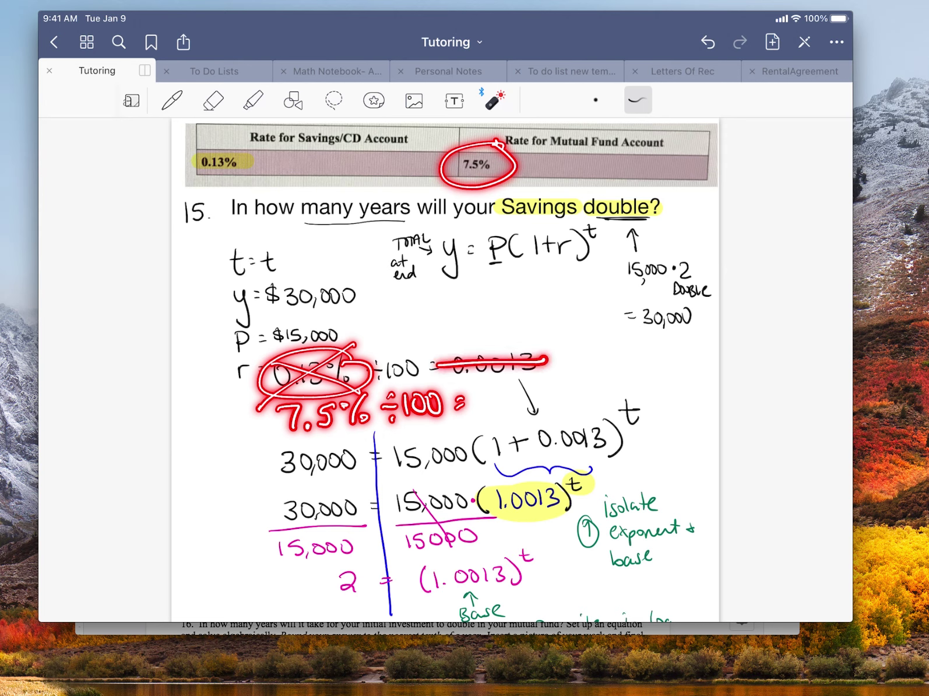
mouse_move(469, 403)
mouse_down()
mouse_move(479, 413)
mouse_move(485, 393)
mouse_move(558, 387)
mouse_move(545, 411)
mouse_up()
click(502, 408)
mouse_move(580, 384)
mouse_down()
mouse_move(563, 387)
mouse_move(556, 433)
mouse_move(565, 423)
mouse_up()
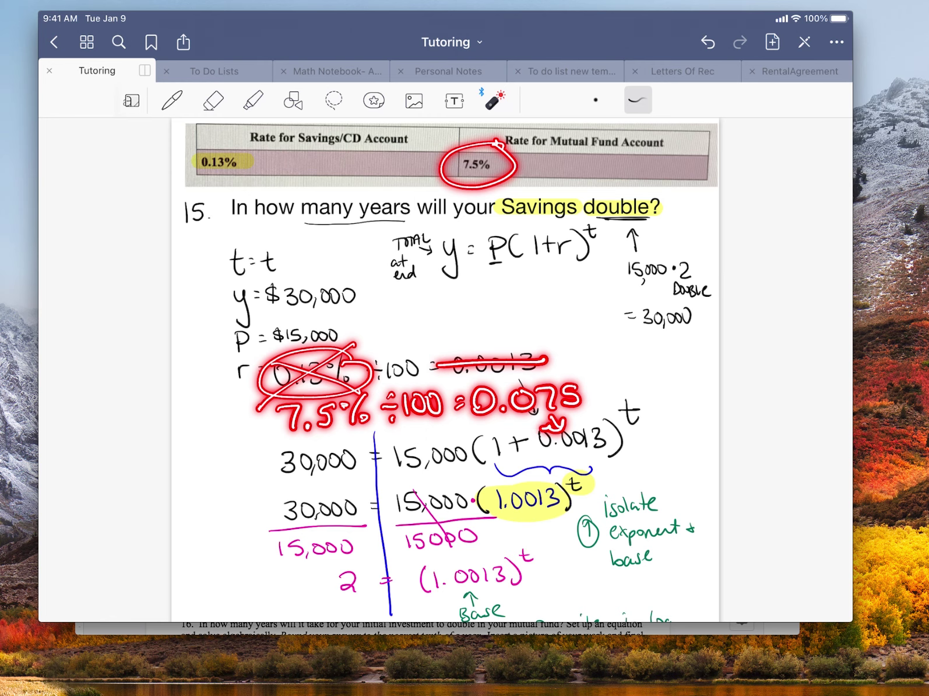
mouse_move(209, 409)
mouse_down()
mouse_move(207, 450)
mouse_move(227, 436)
mouse_move(186, 456)
mouse_move(255, 415)
mouse_move(243, 414)
mouse_up()
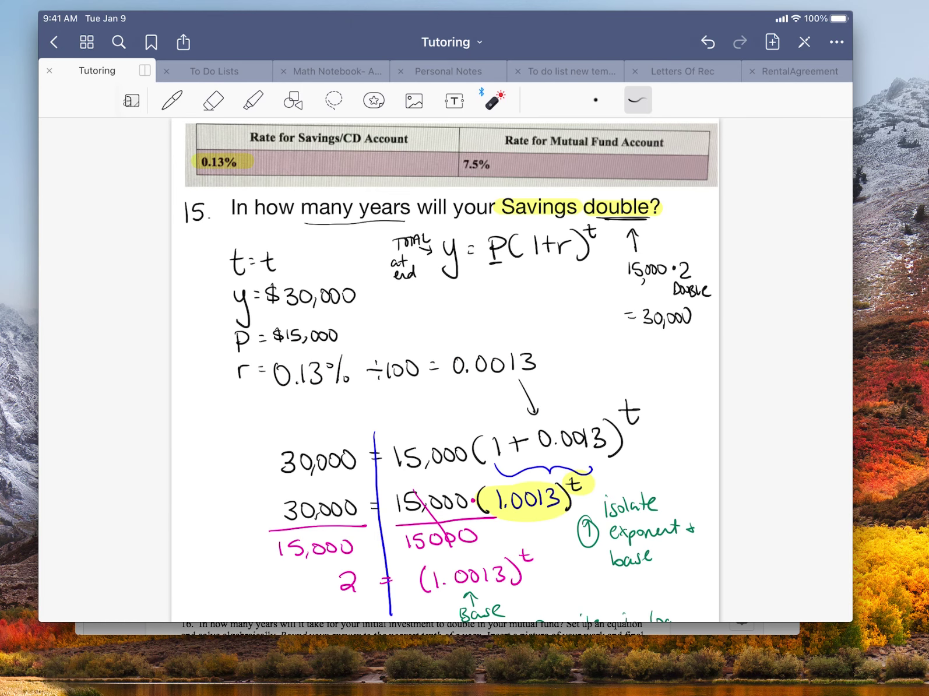
Step: Return to the Google Docs worksheet, scroll to question 18 and place the cursor in its answer box
click(609, 626)
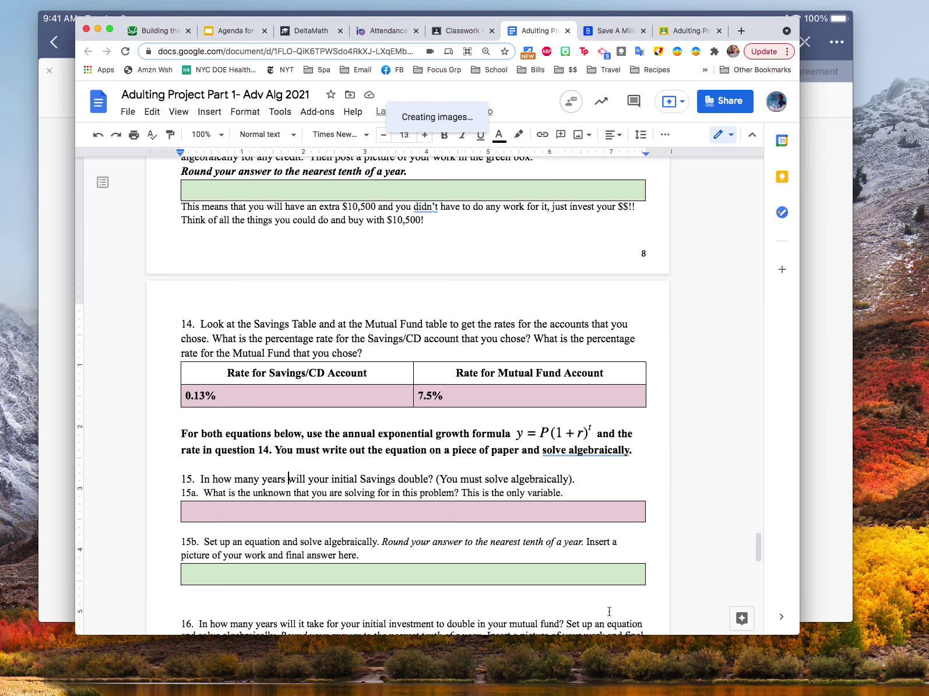
scroll(573, 519, down, 4)
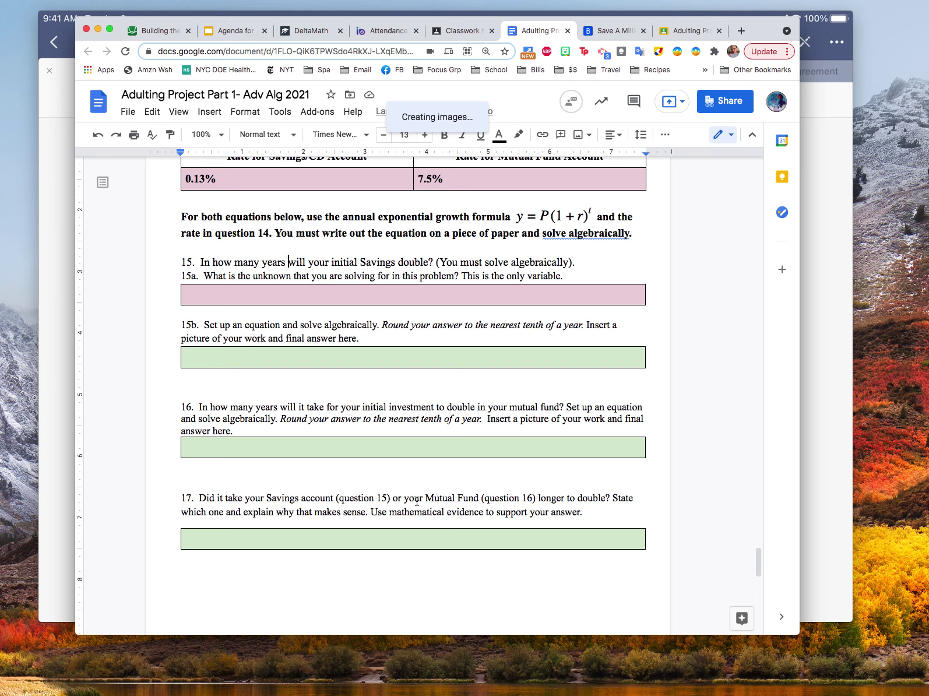
scroll(416, 500, down, 10)
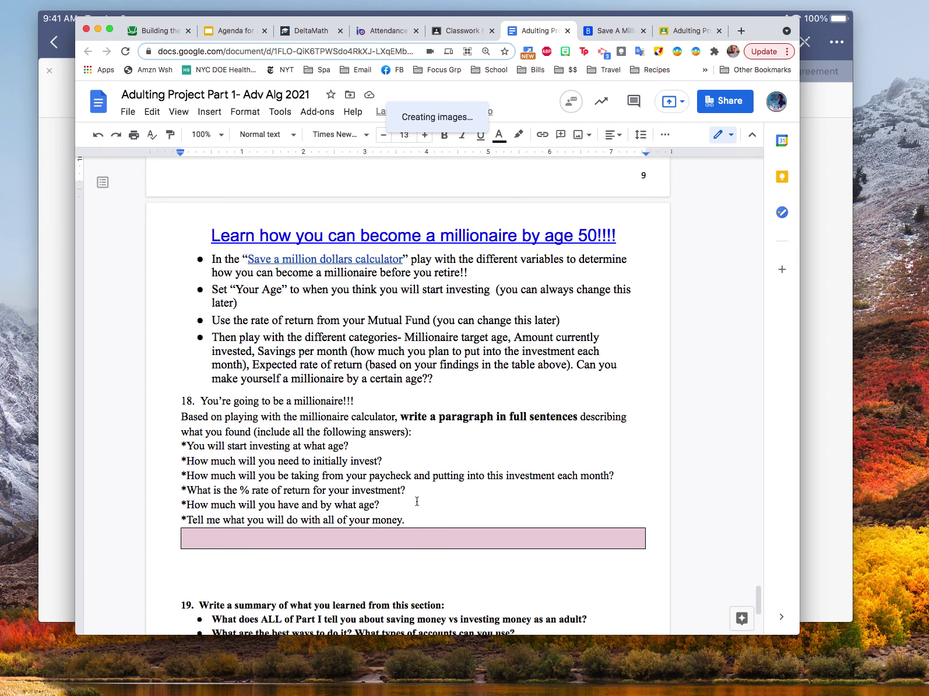
scroll(416, 502, down, 1)
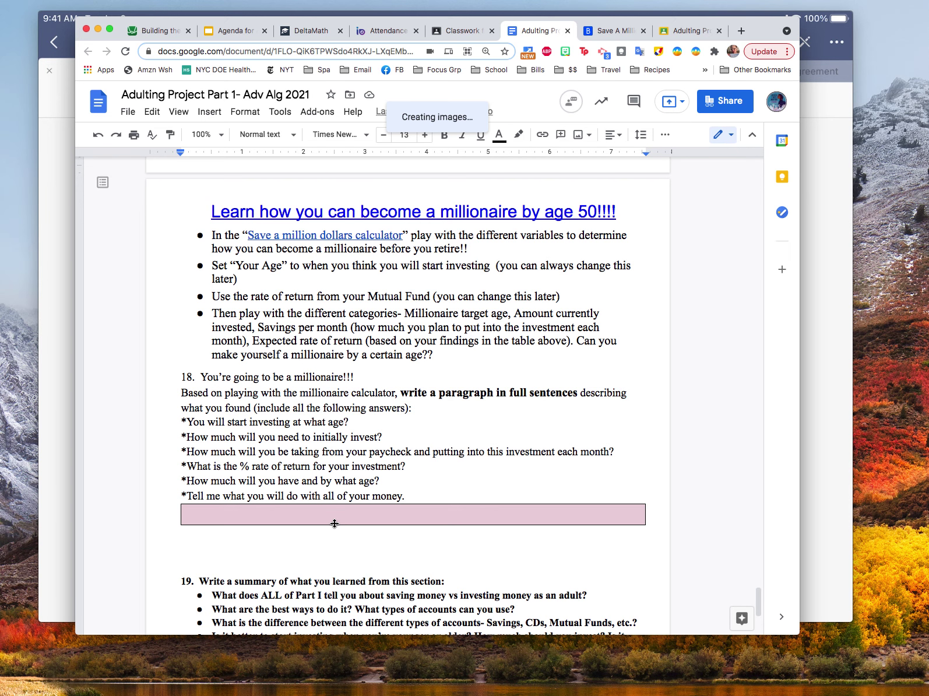
click(239, 435)
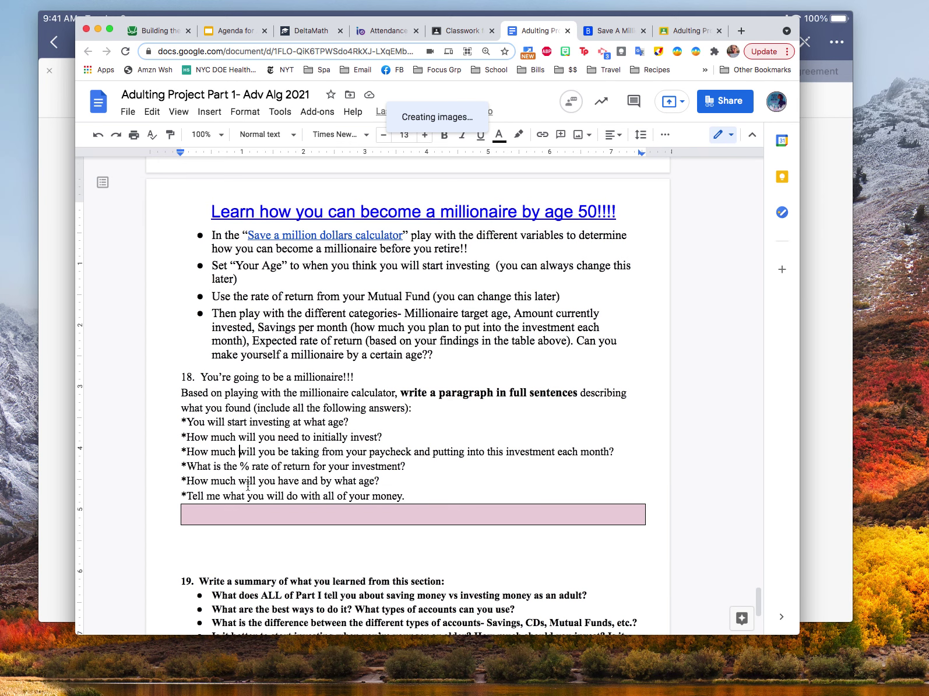
click(266, 513)
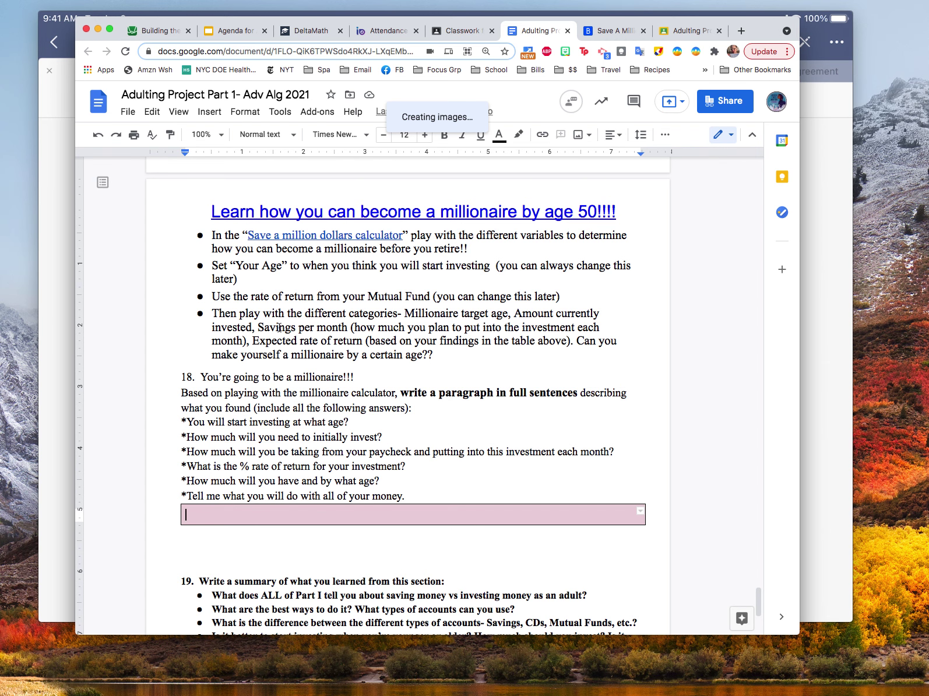
Step: Scroll to question 19, click into its answer box and briefly select its heading
scroll(279, 328, down, 5)
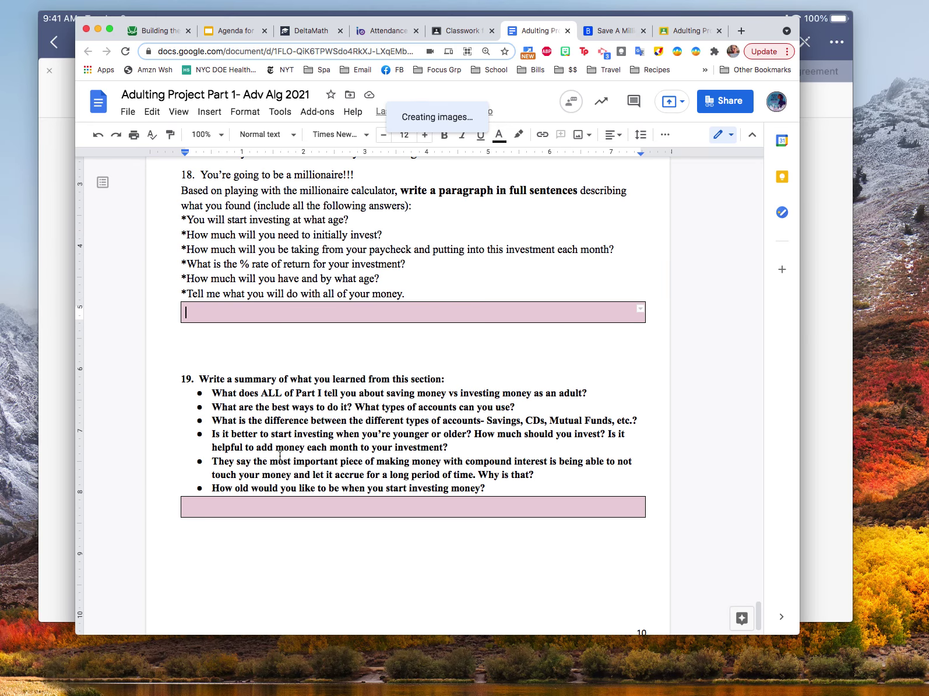
click(292, 506)
click(217, 379)
drag(293, 379, 430, 379)
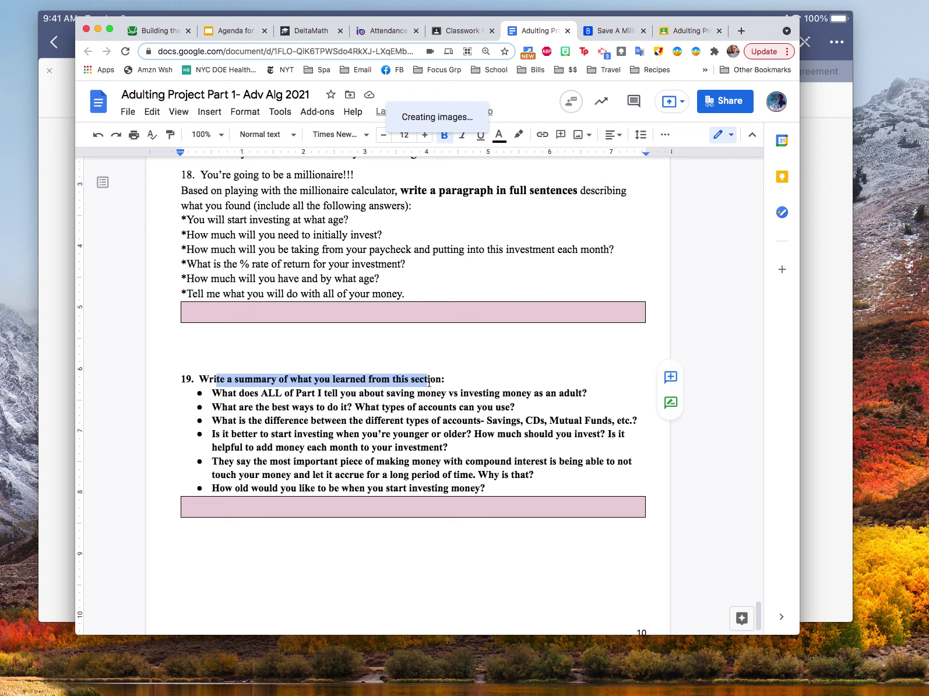
click(431, 379)
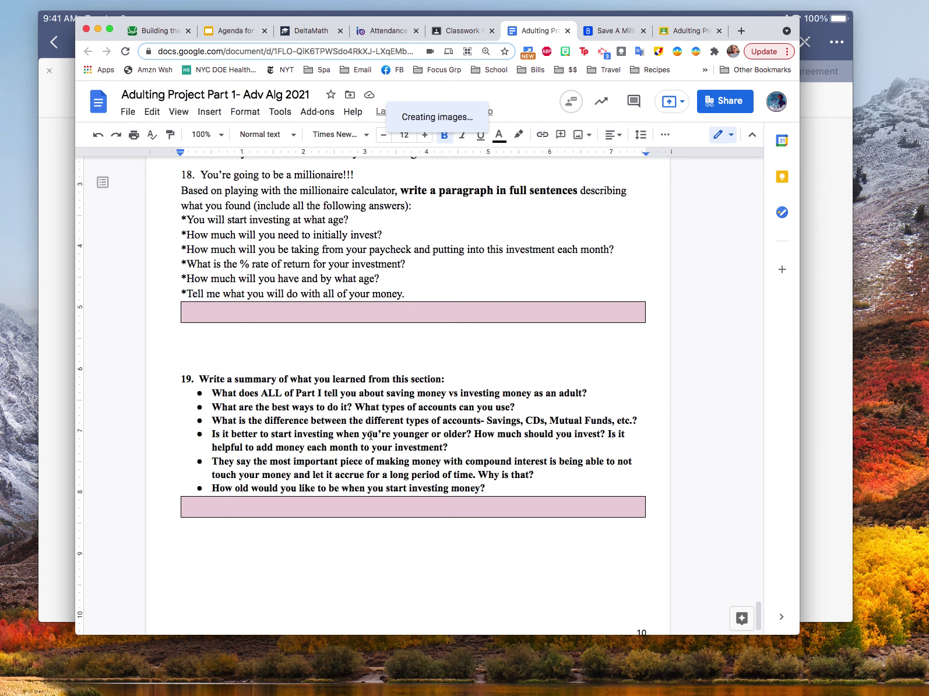